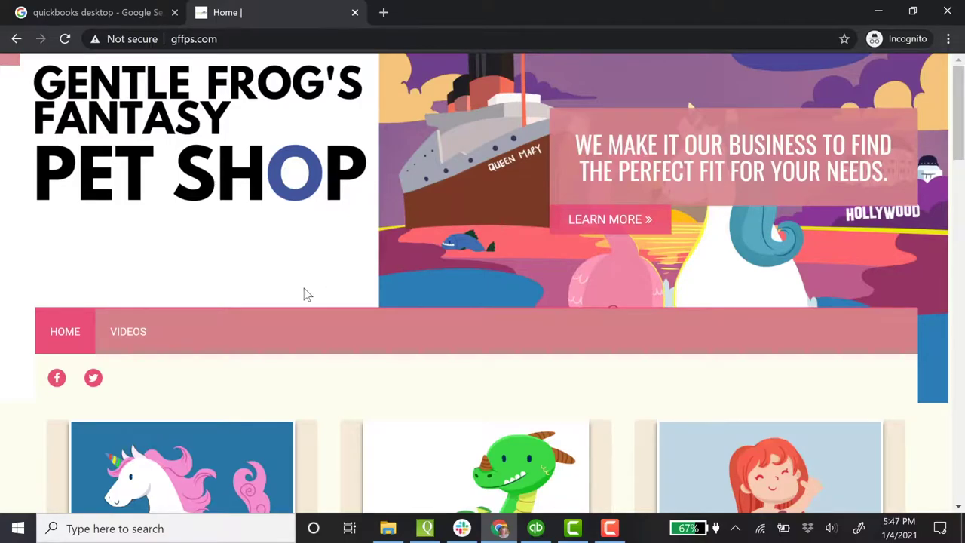
Step: Scroll through the pet shop's unicorn, dragon and mermaid offerings and back up
scroll(307, 294, "down", 3)
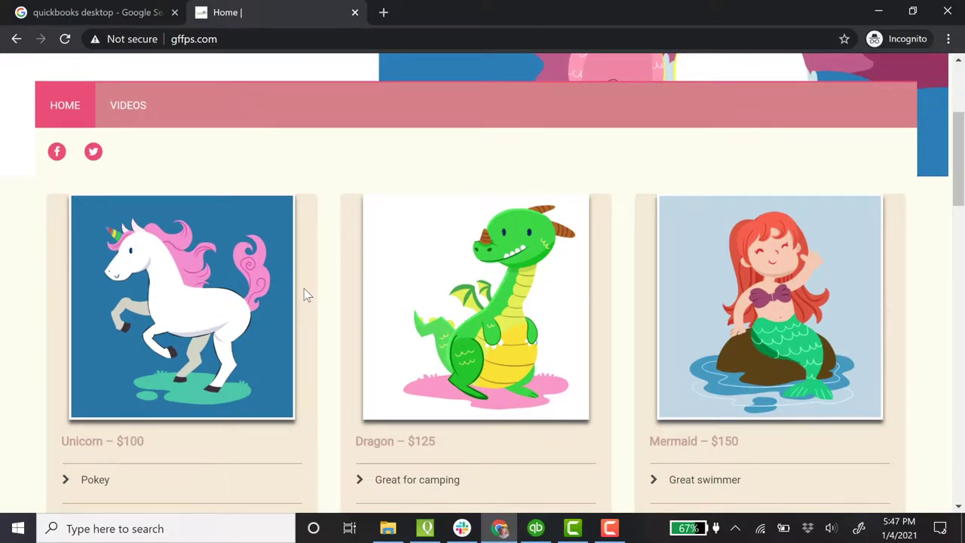
scroll(307, 294, "down", 7)
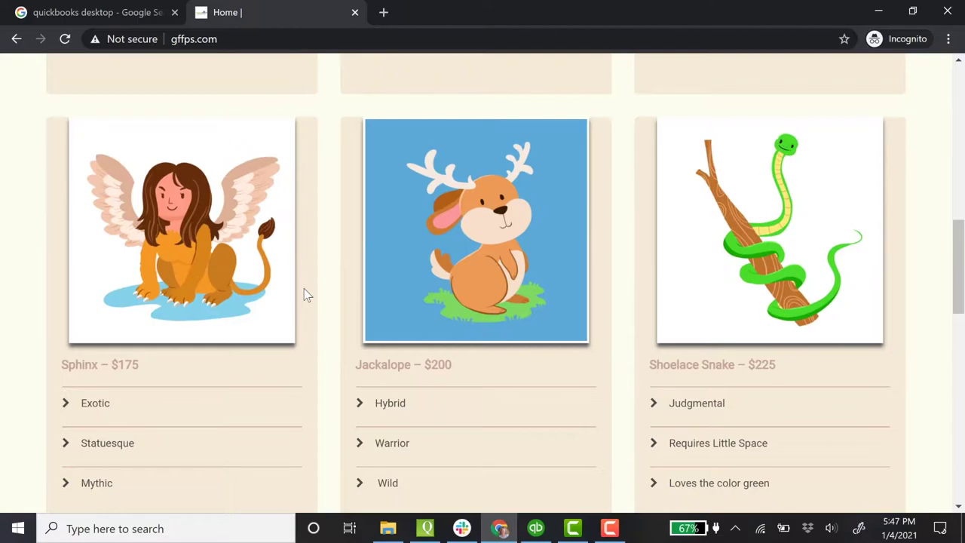
scroll(307, 294, "down", 8)
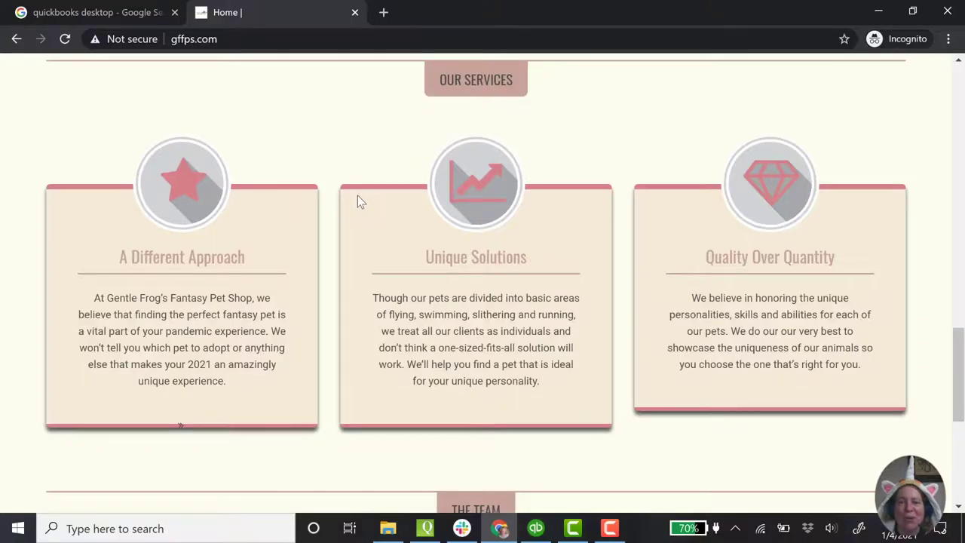
scroll(357, 196, "up", 20)
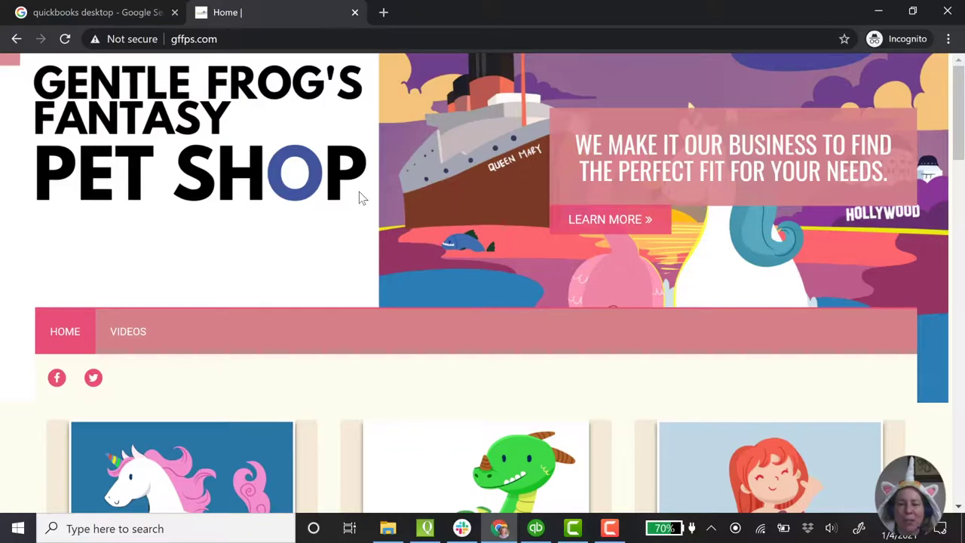
left_click(144, 13)
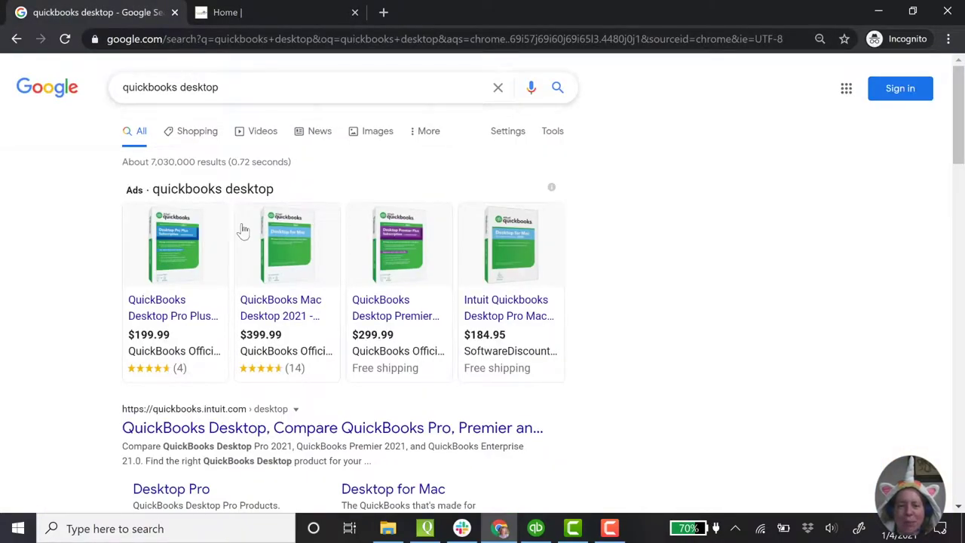
scroll(592, 426, "down", 1)
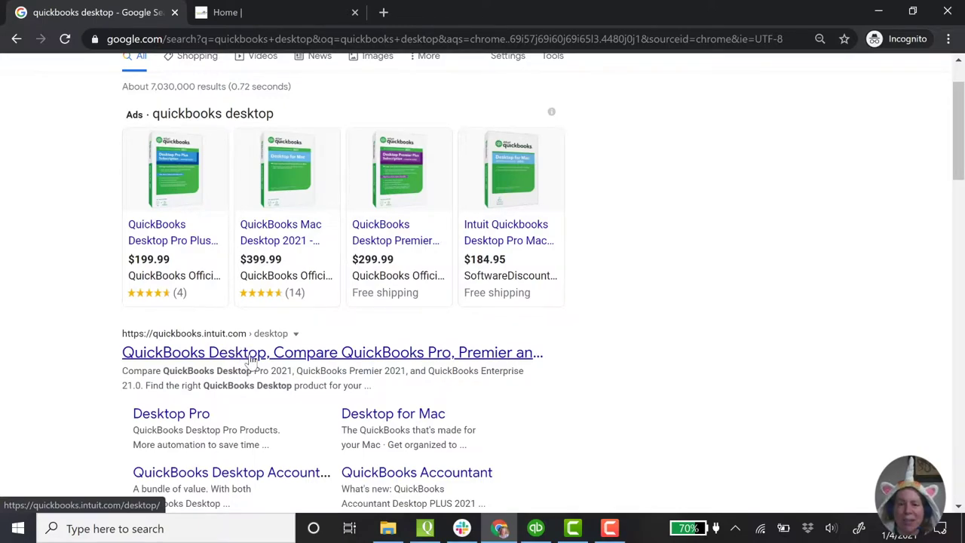
Step: Open the QuickBooks Desktop comparison result and scroll to the plan prices, marking Enterprise's $1091.70/yr
left_click(252, 354)
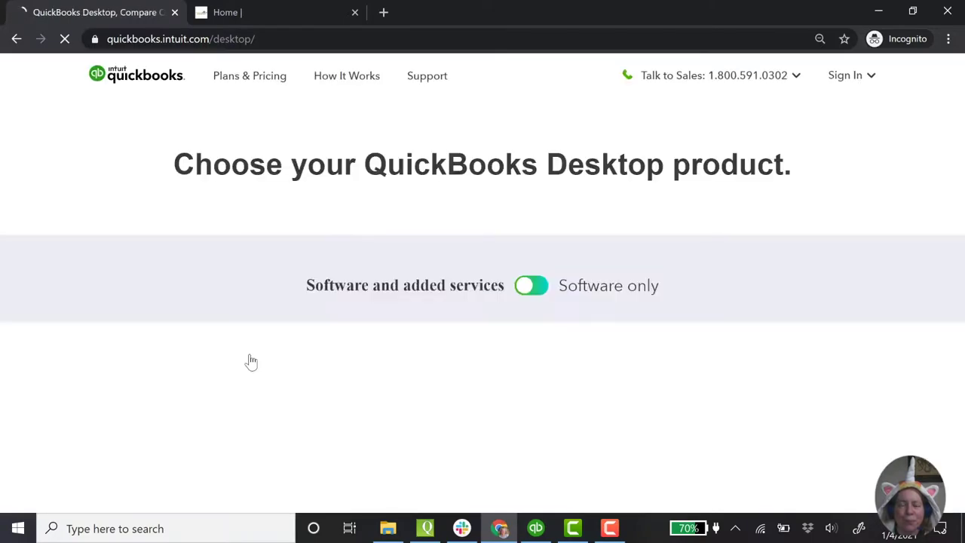
scroll(253, 356, "down", 2)
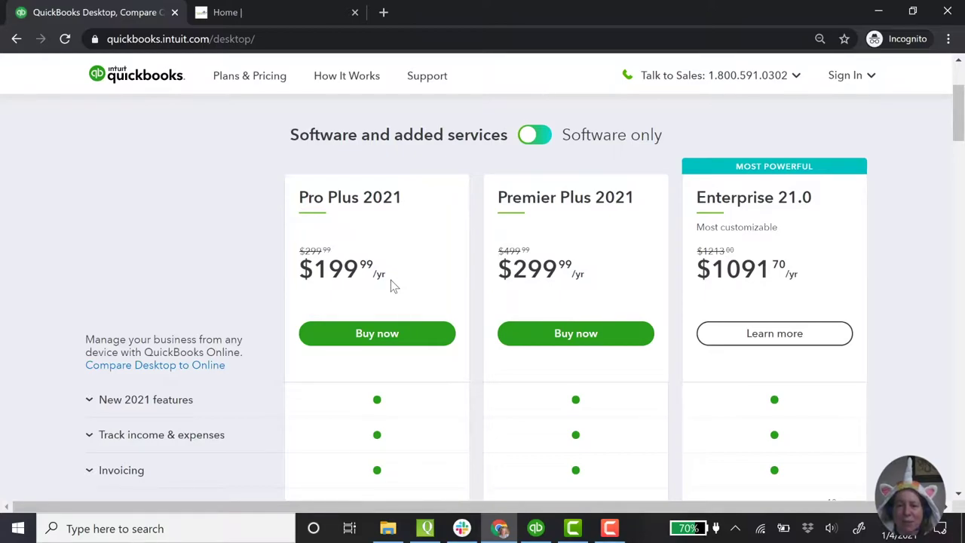
scroll(724, 209, "down", 1)
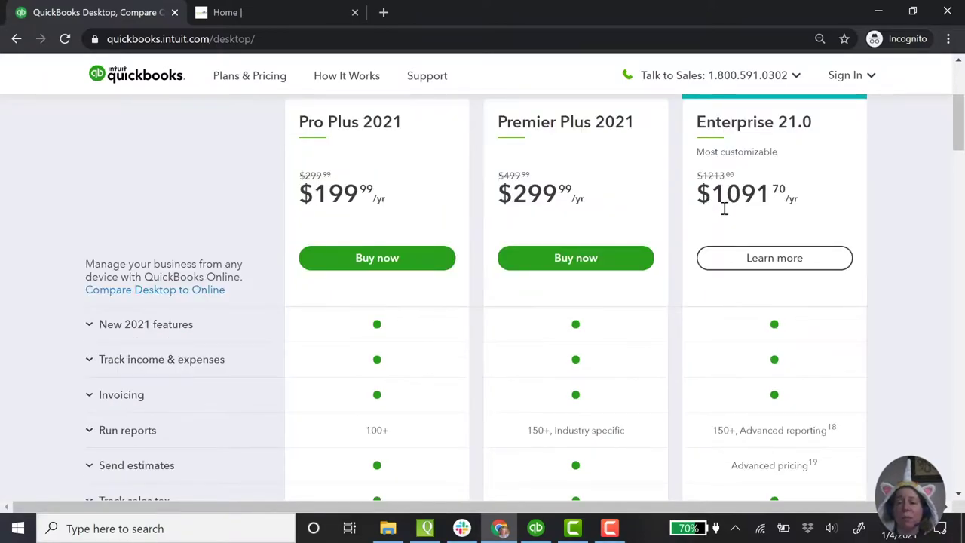
left_click_drag(757, 190, 815, 198)
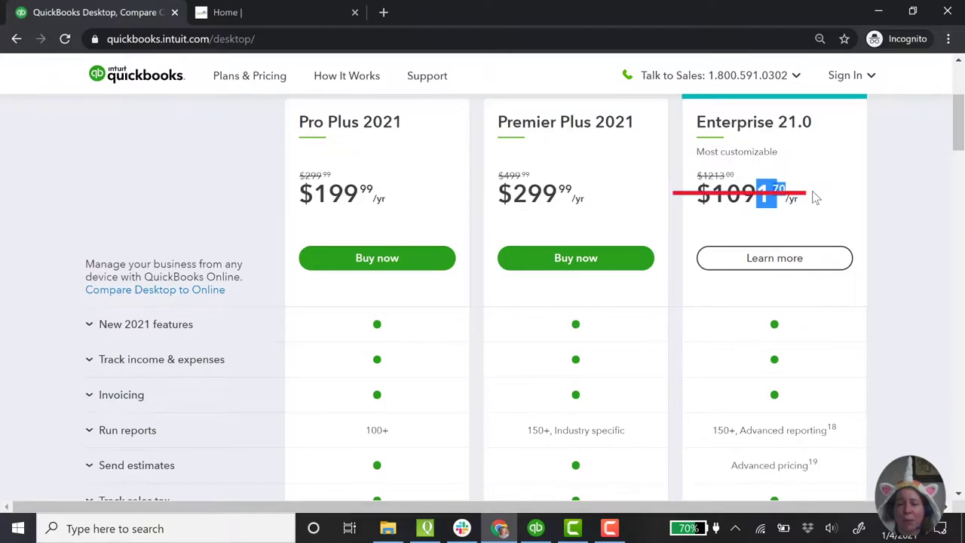
left_click(815, 197)
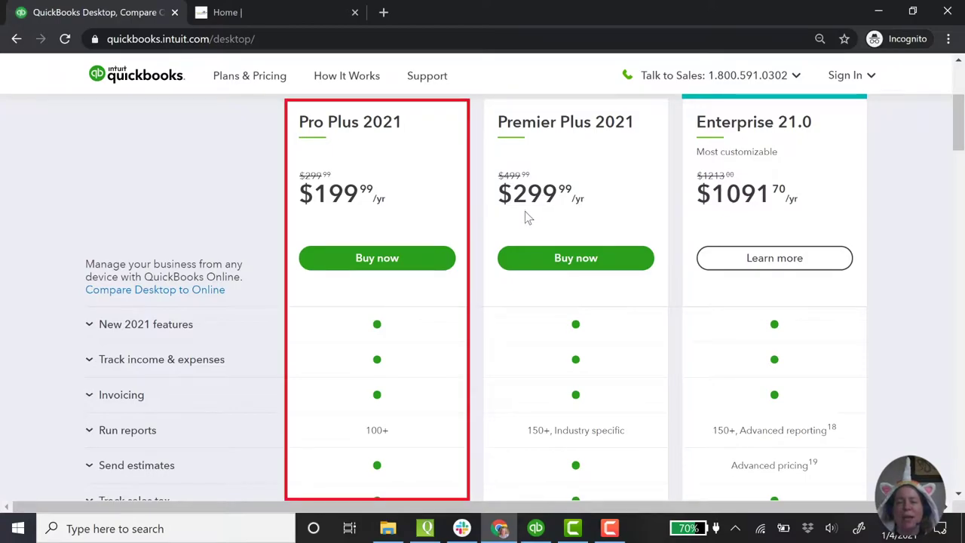
scroll(538, 254, "down", 2)
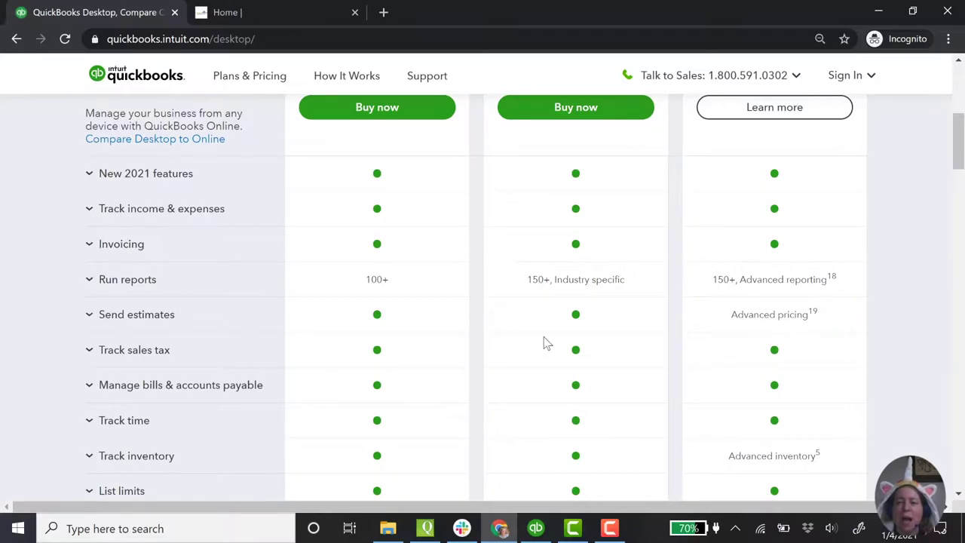
scroll(551, 346, "down", 4)
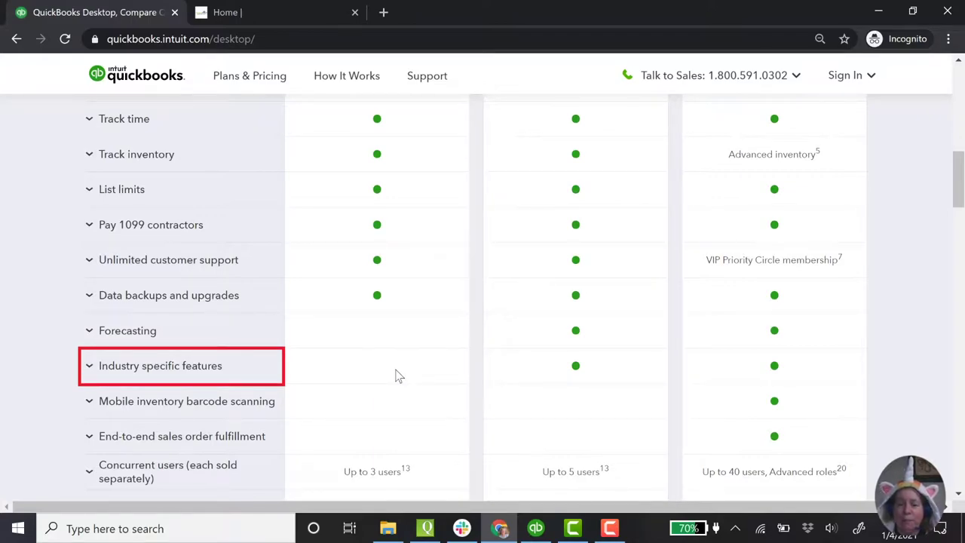
left_click(136, 369)
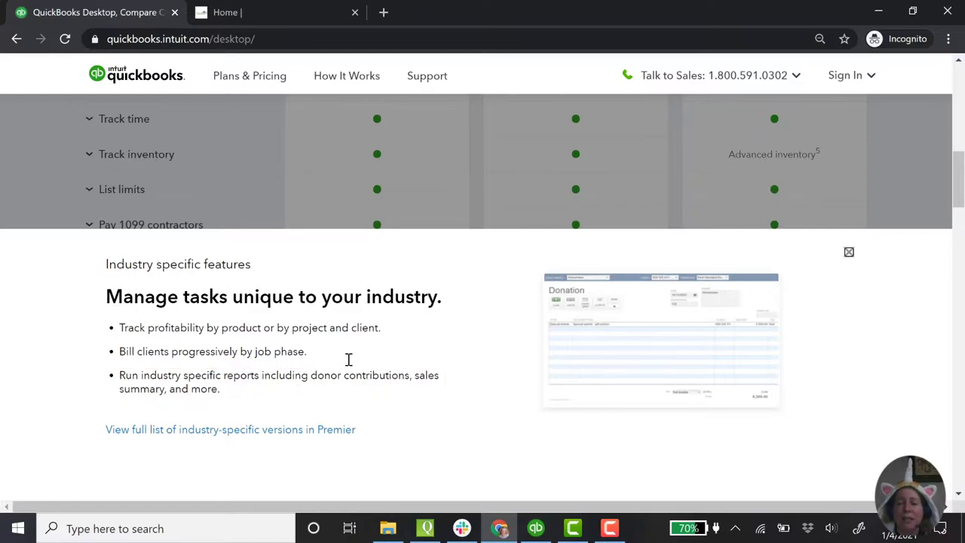
left_click(850, 254)
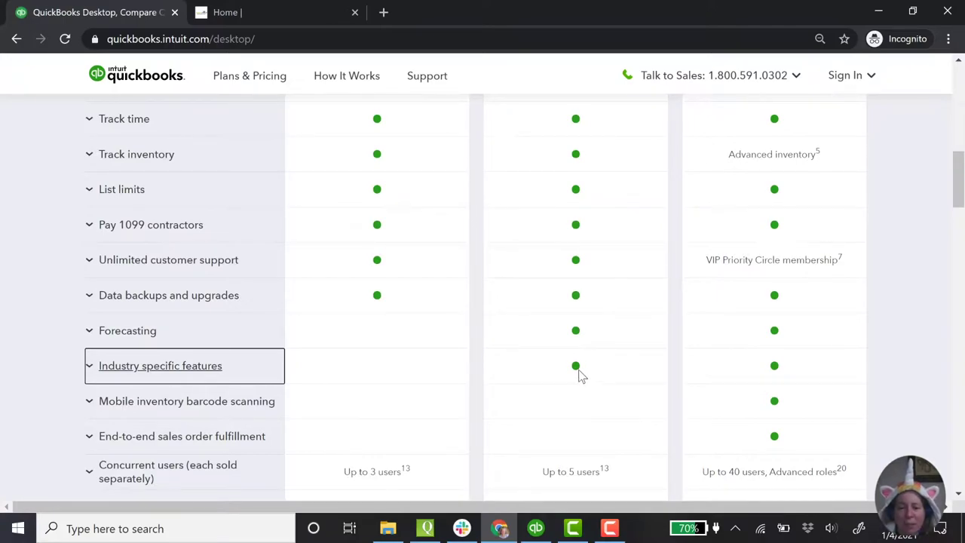
scroll(582, 404, "down", 1)
scroll(582, 404, "down", 1)
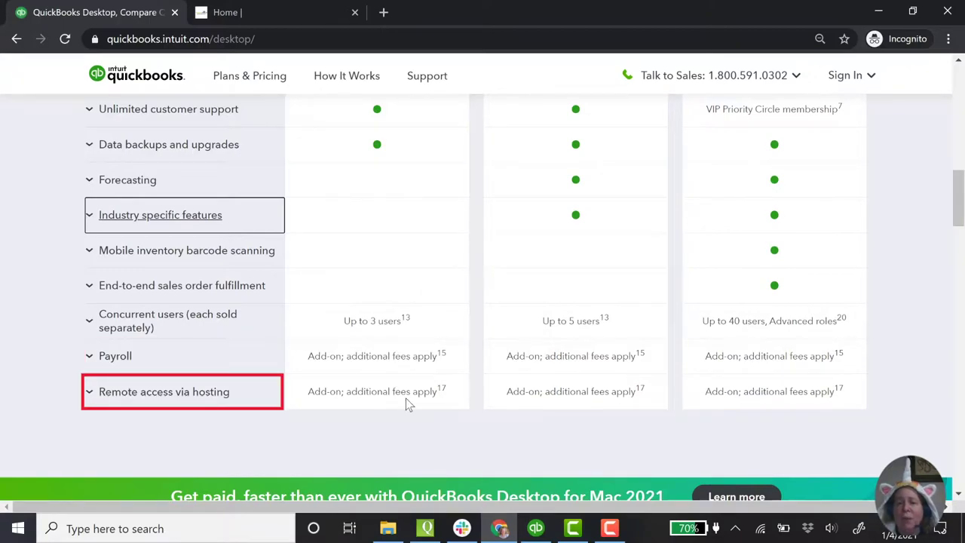
scroll(406, 399, "down", 1)
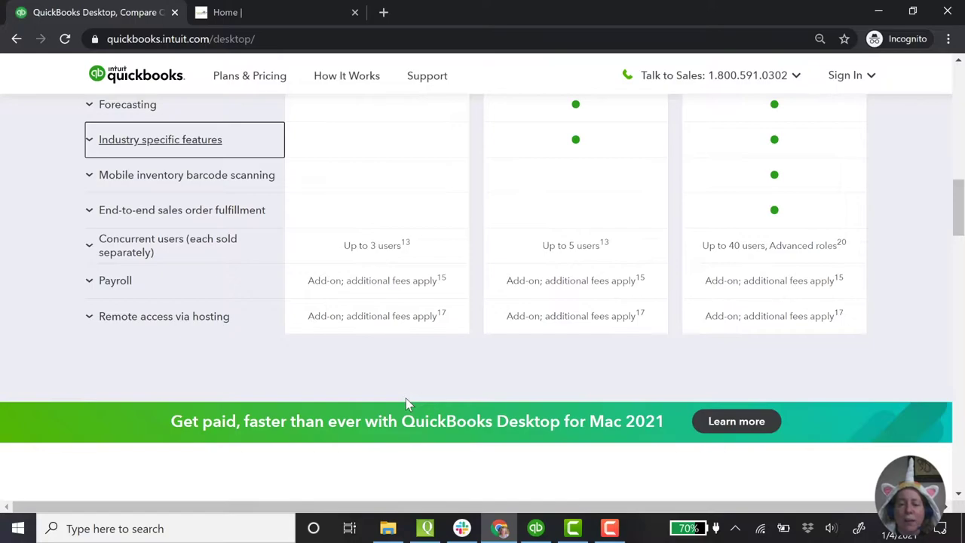
scroll(406, 398, "up", 15)
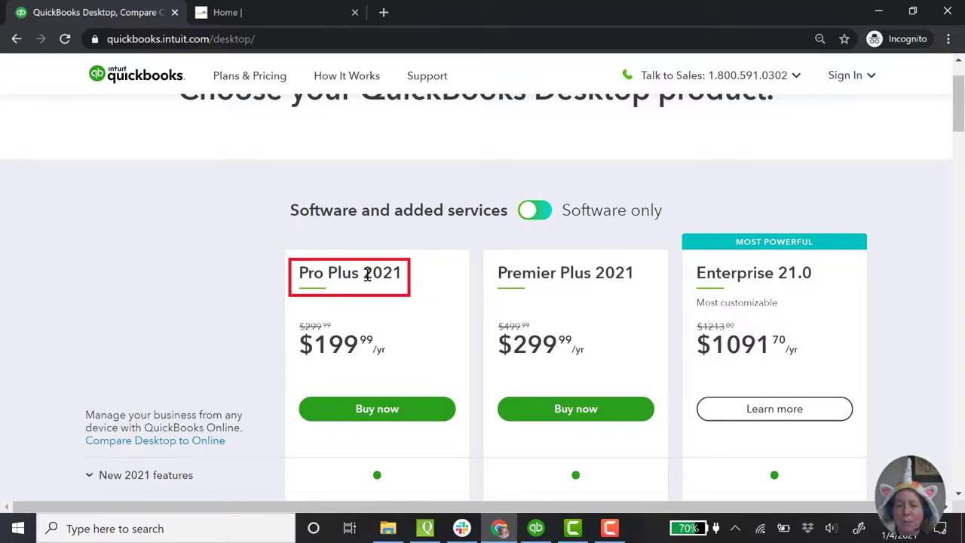
scroll(400, 282, "down", 13)
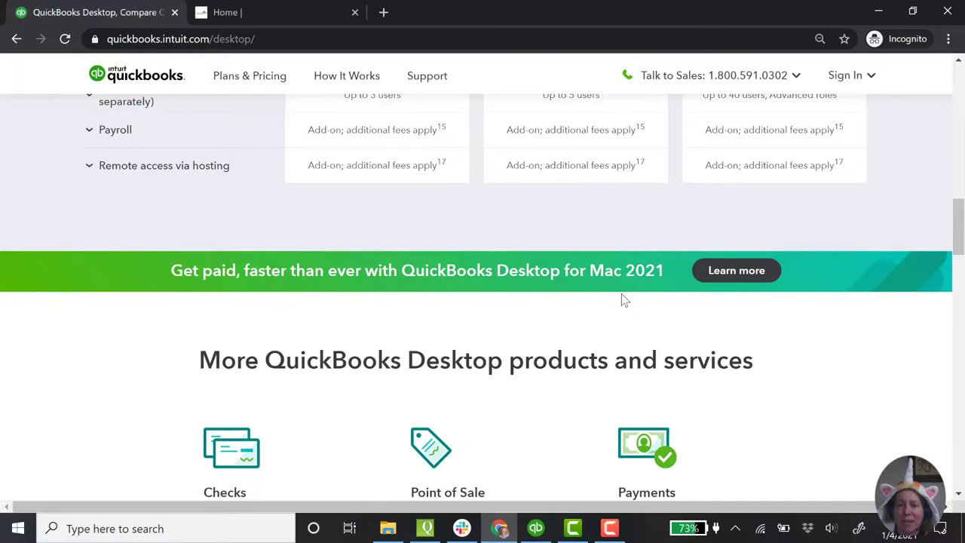
scroll(620, 307, "up", 10)
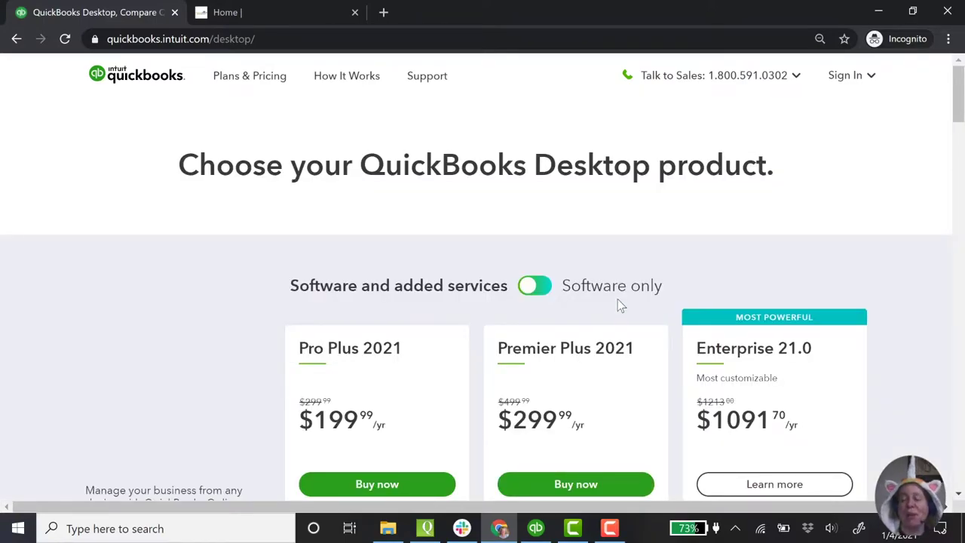
scroll(618, 299, "down", 1)
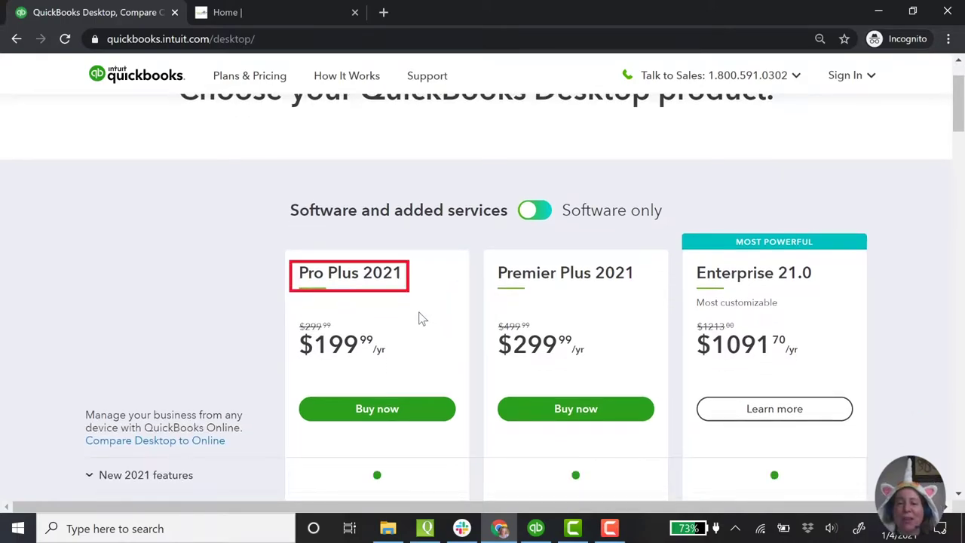
double_click(378, 360)
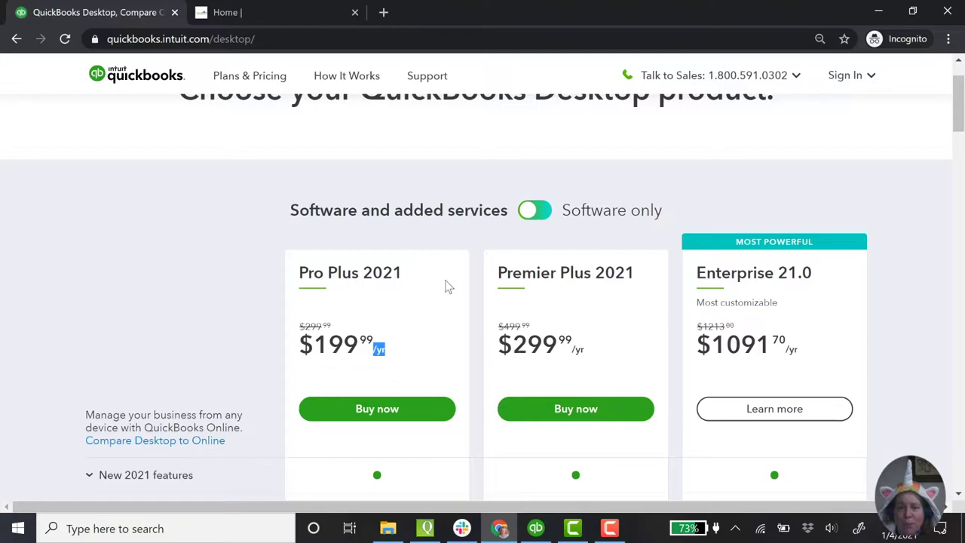
left_click_drag(508, 215, 684, 217)
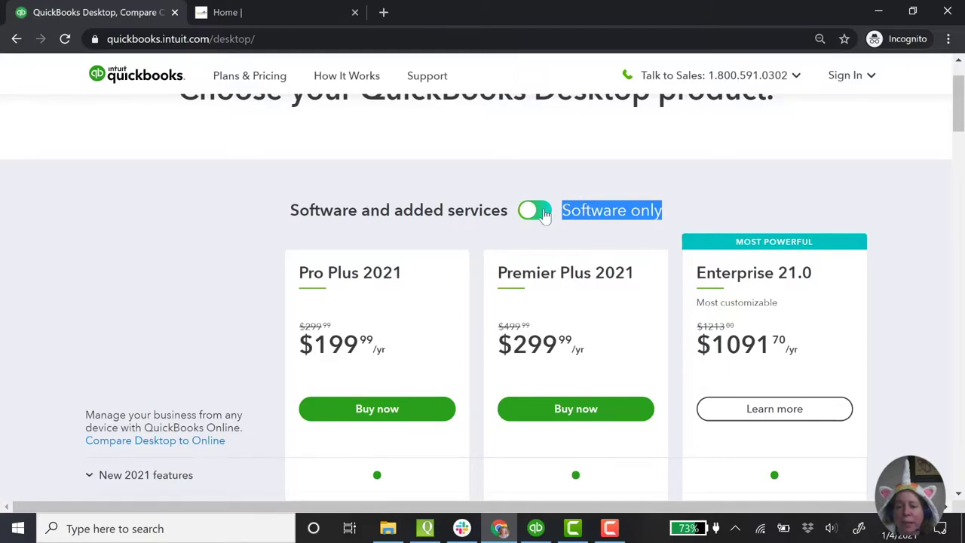
Step: Switch to software-only pricing and highlight the Pro 2021 plan at $399.99
left_click(543, 213)
left_click(545, 215)
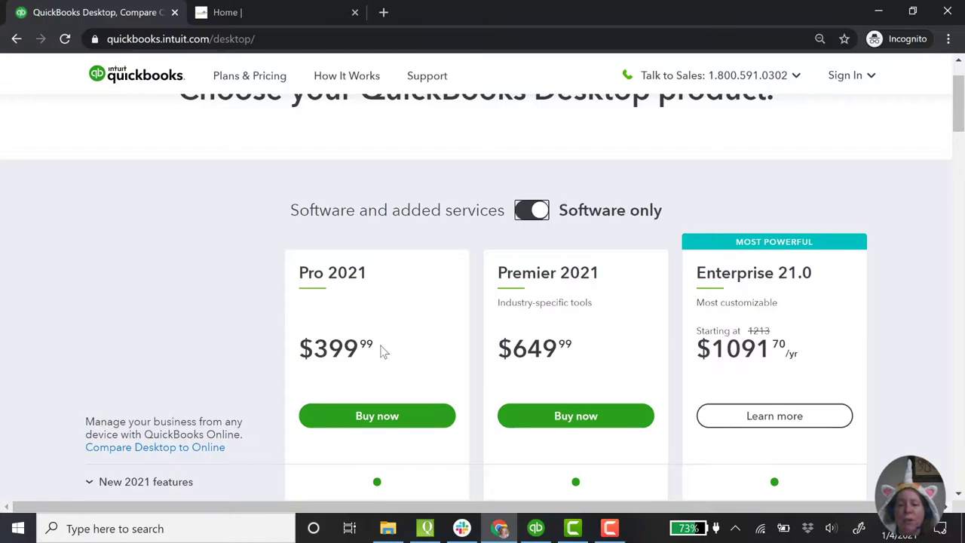
left_click_drag(301, 274, 362, 314)
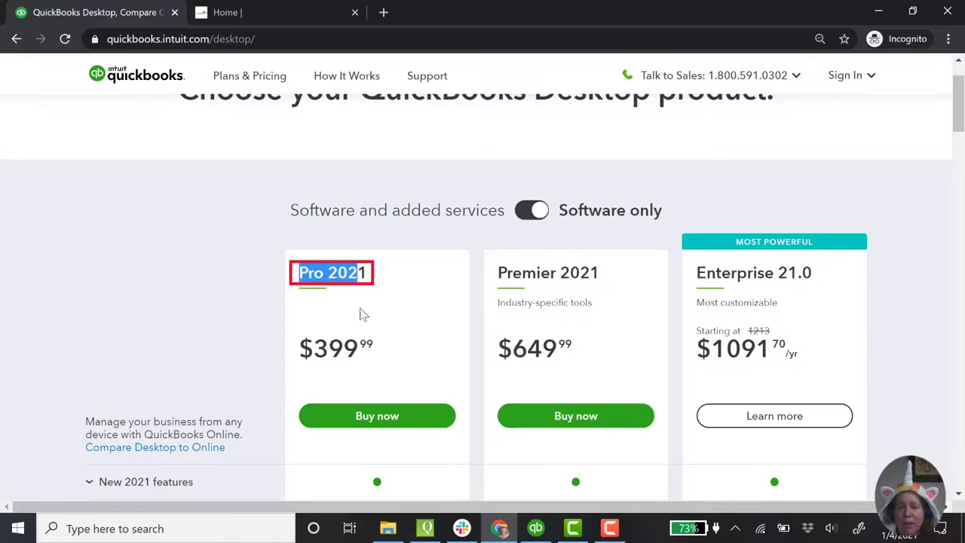
left_click(335, 349)
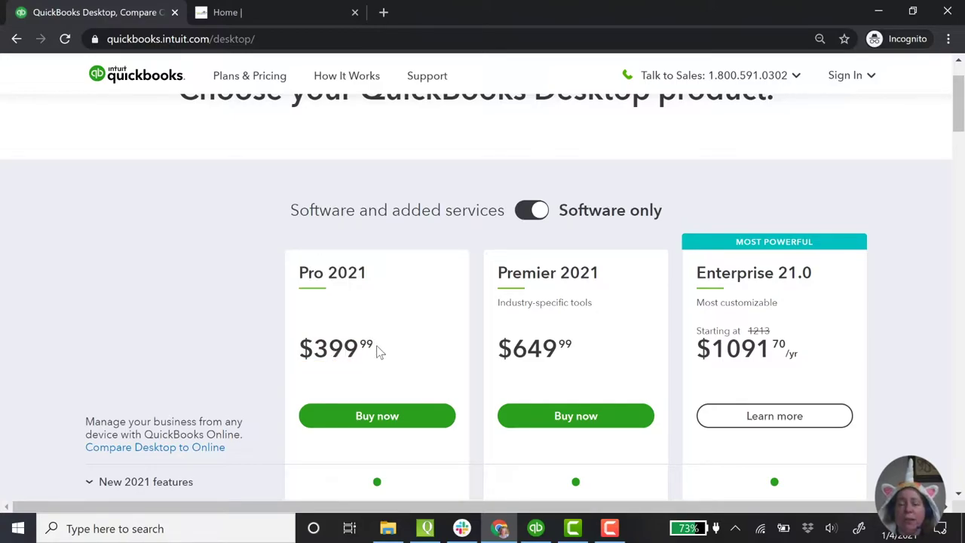
Step: Return to added-services pricing, highlighting Pro Plus at $199.99 and the struck-out $299.99
left_click(535, 212)
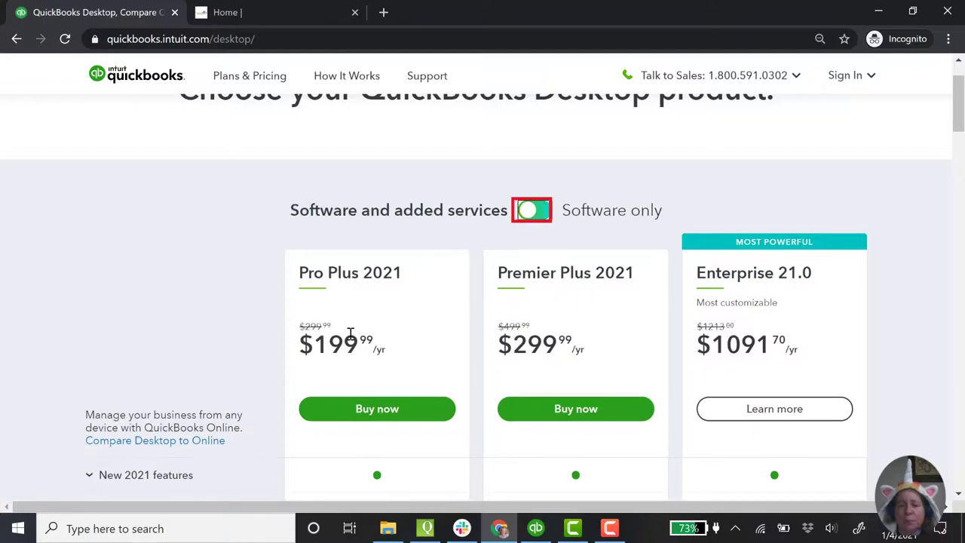
left_click(323, 344)
left_click_drag(323, 344, 359, 345)
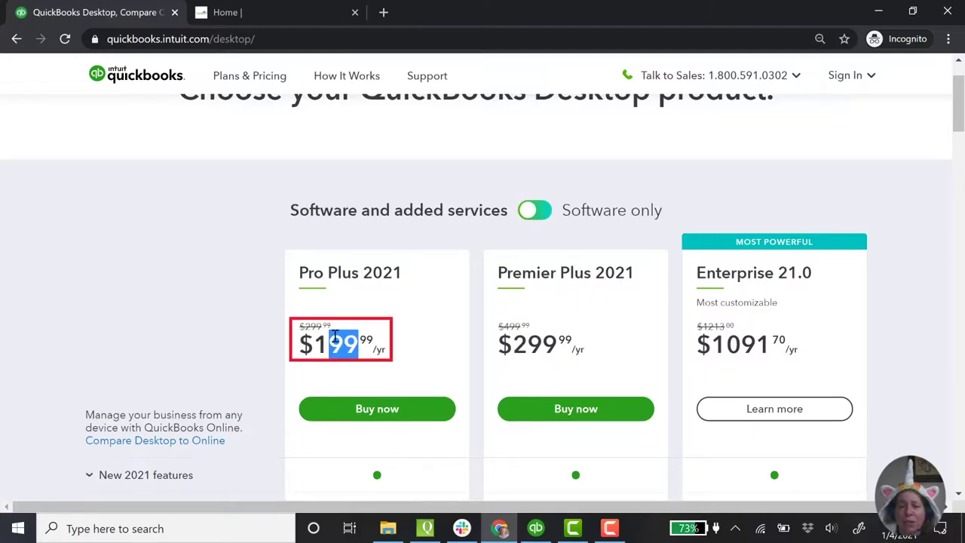
left_click_drag(306, 326, 323, 326)
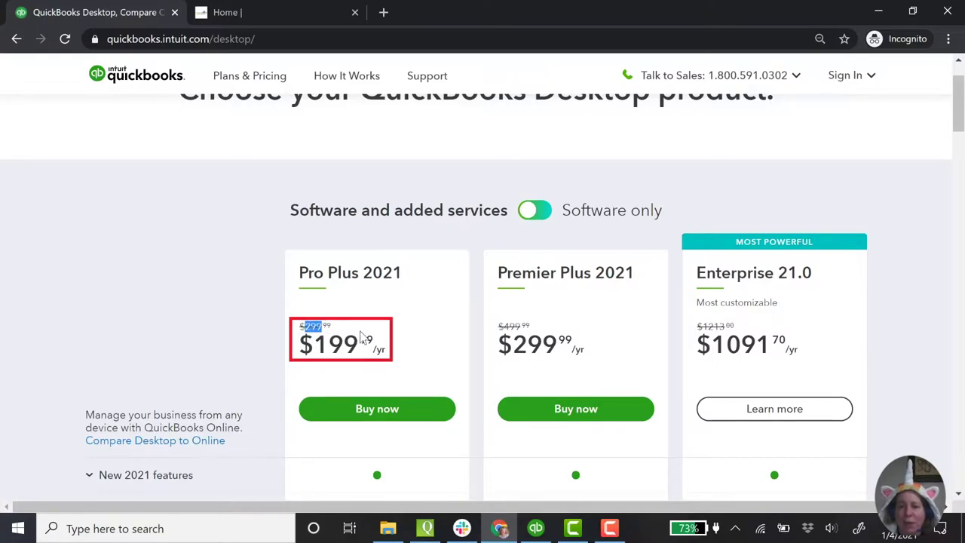
Step: Show Software only pricing and highlight Pro's paid customer support and Upgrade-to-Plus backup notes
left_click(538, 209)
scroll(442, 337, "down", 7)
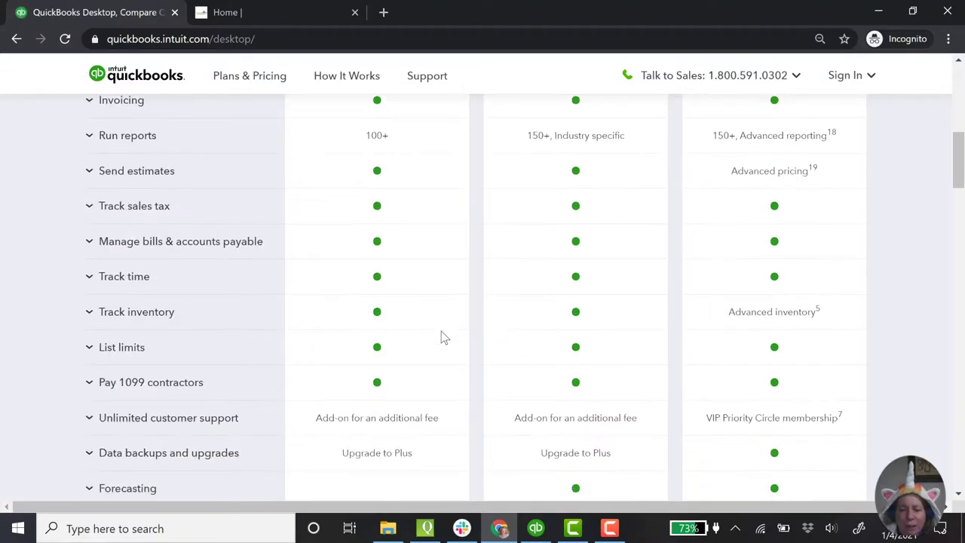
scroll(442, 338, "down", 2)
left_click(258, 270)
left_click_drag(328, 267, 442, 279)
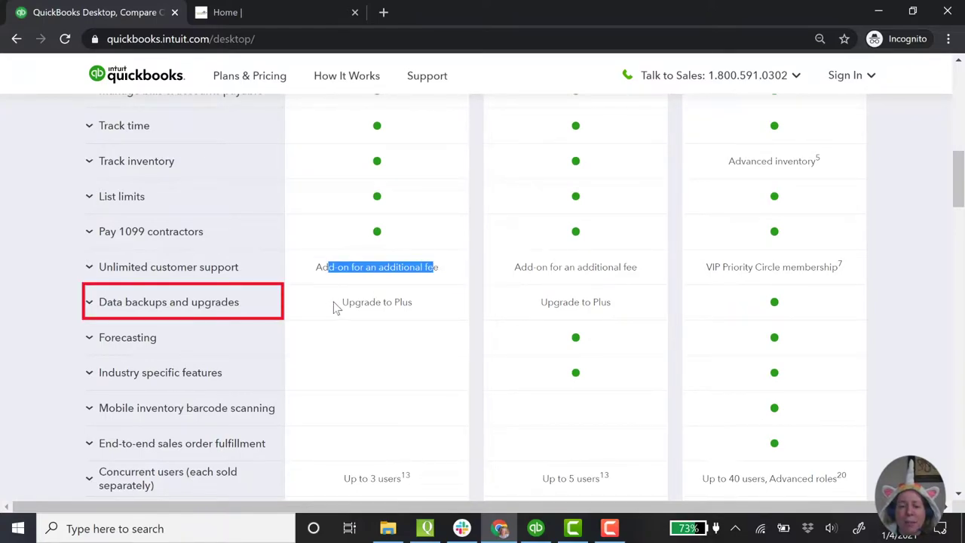
left_click_drag(347, 303, 397, 305)
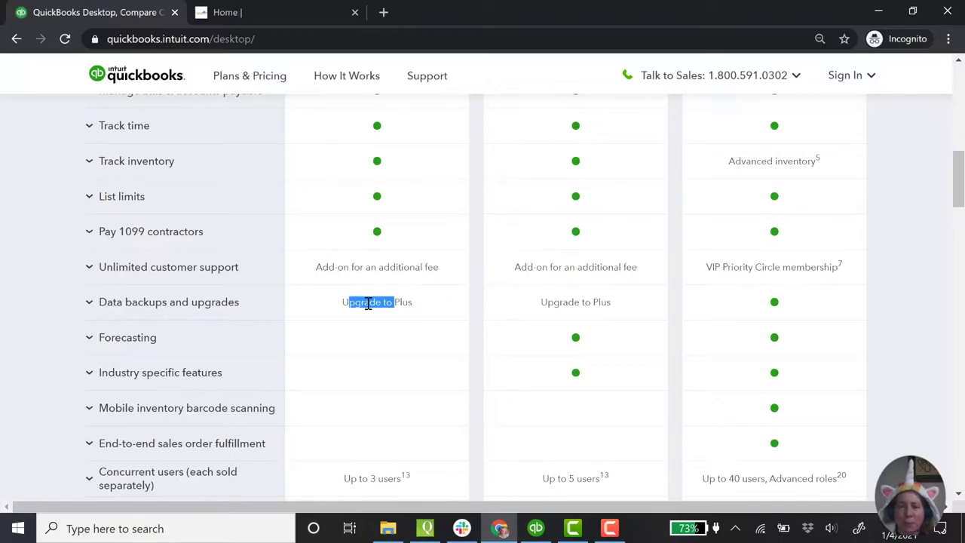
scroll(368, 303, "down", 2)
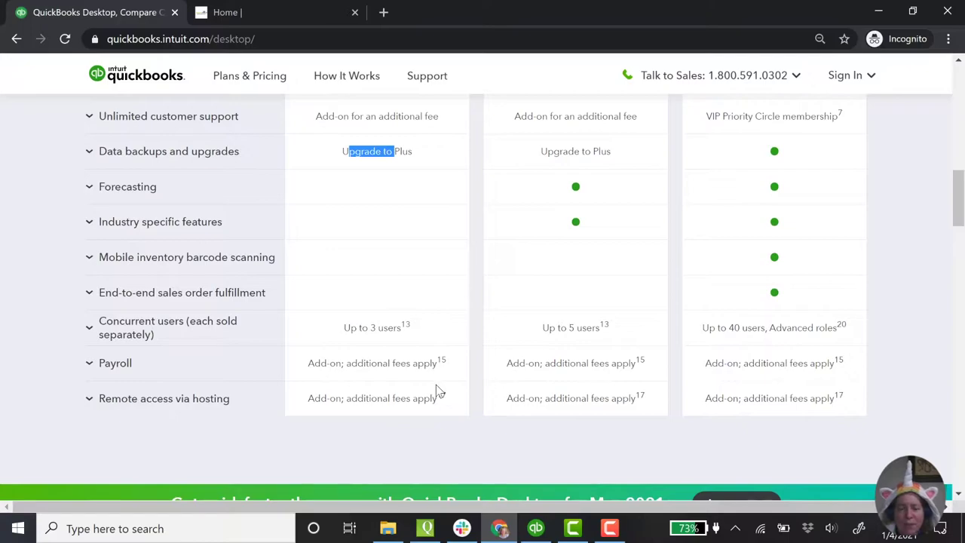
scroll(437, 389, "down", 1)
scroll(438, 389, "up", 8)
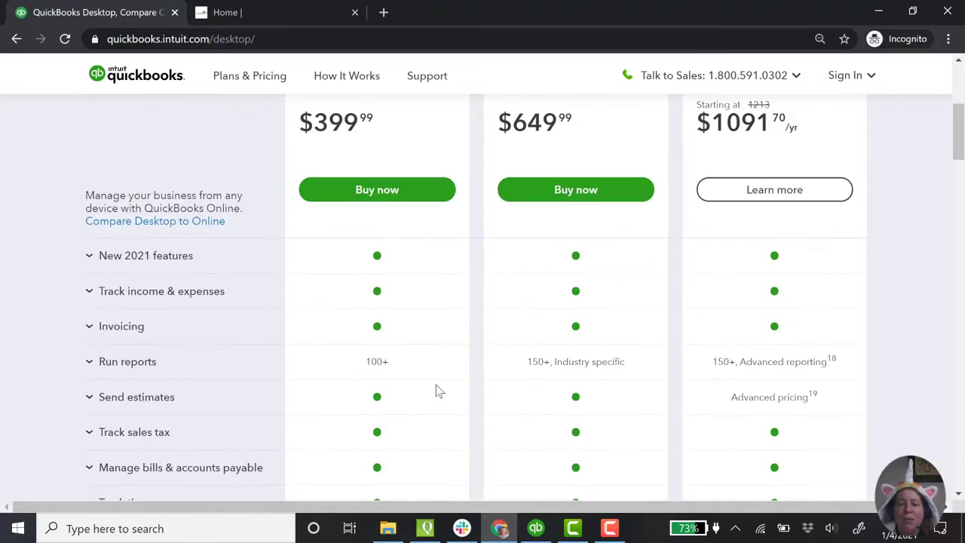
scroll(438, 391, "up", 3)
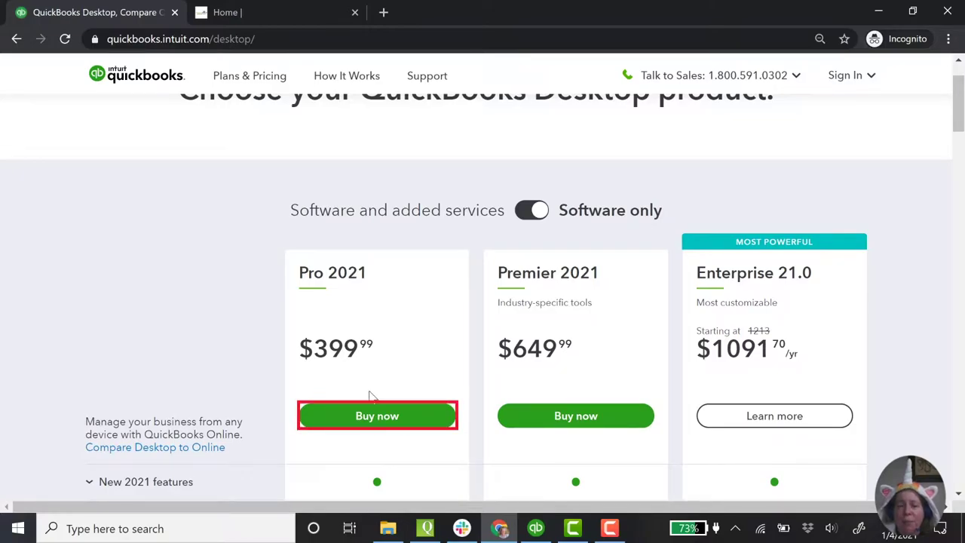
Step: Add QuickBooks Pro 2021 ($399.99) to the cart without payroll, then close Chrome
left_click(367, 419)
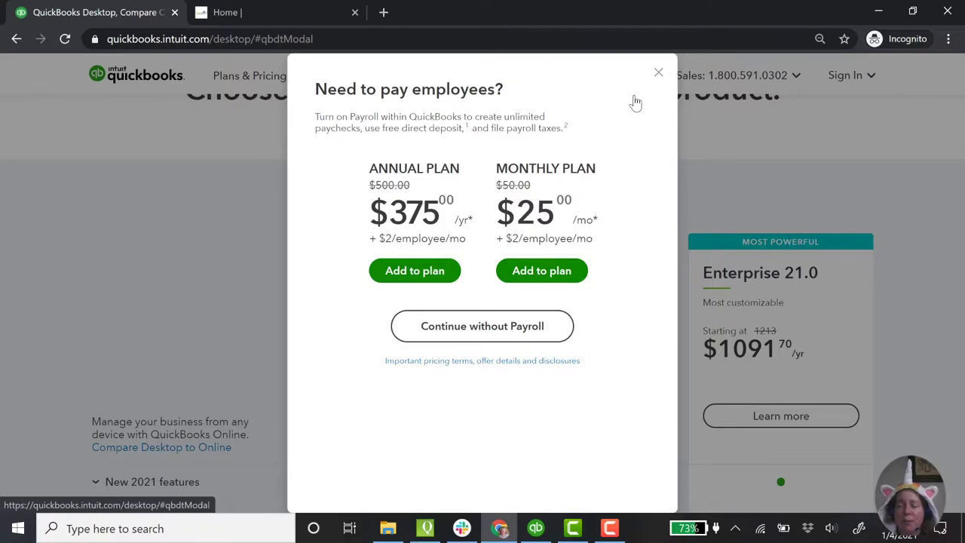
left_click(659, 73)
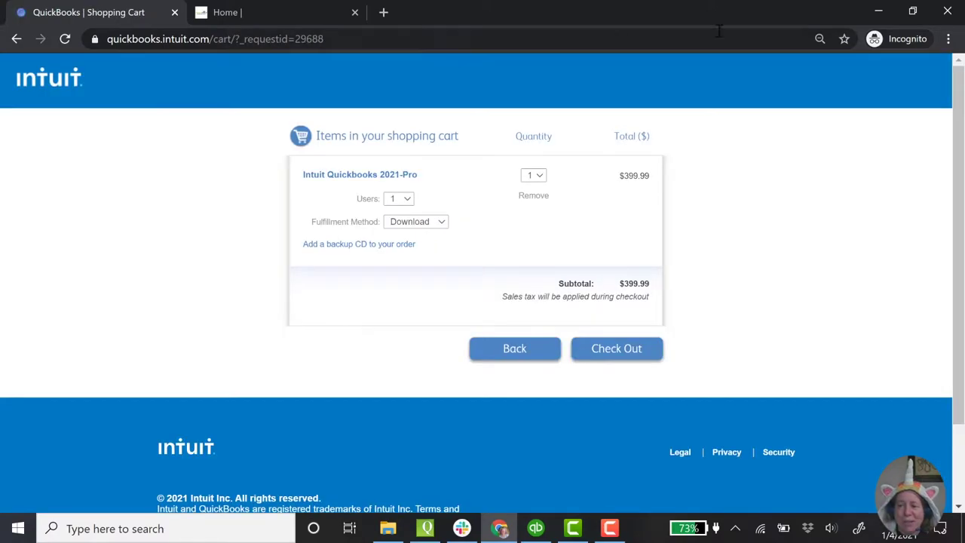
left_click(947, 13)
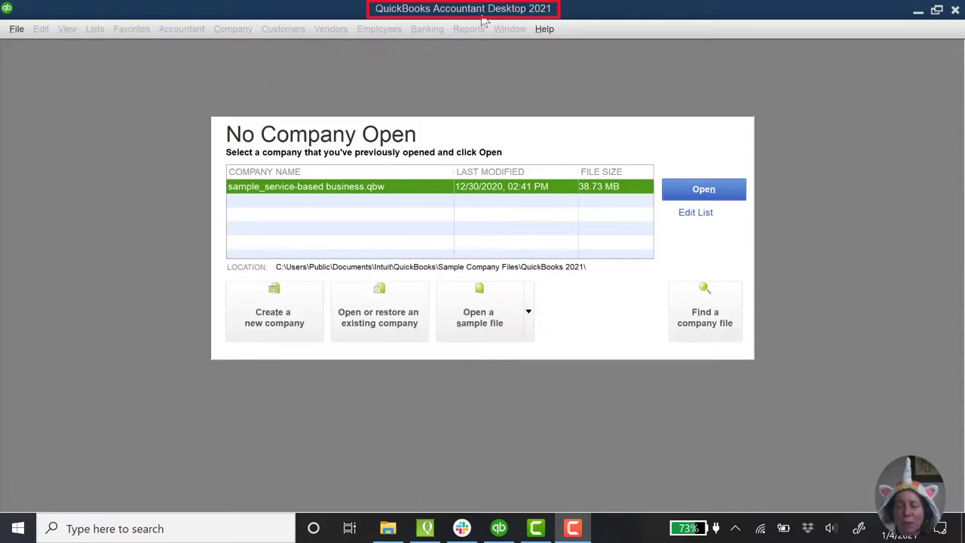
Step: Toggle QuickBooks from the Accountant edition to the Pro edition
left_click(11, 33)
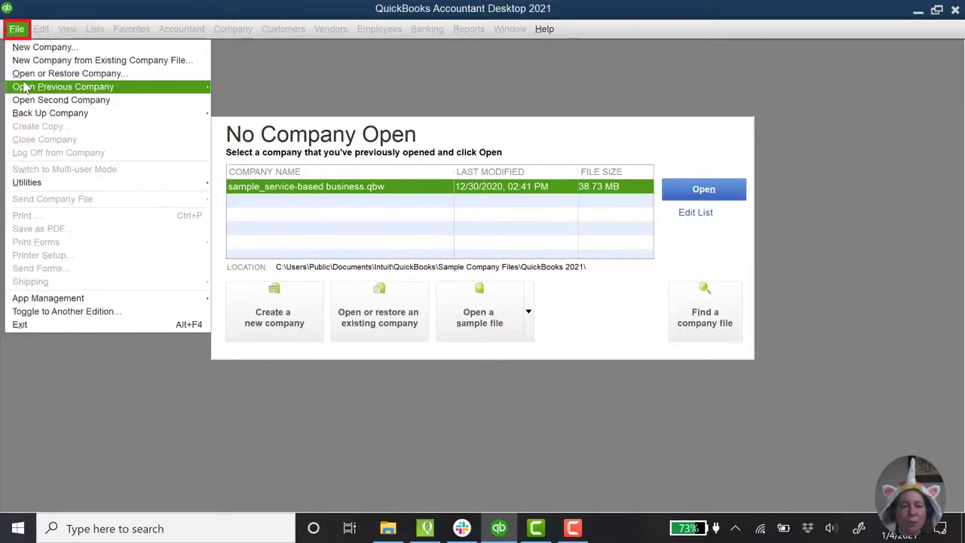
left_click(75, 311)
left_click(202, 283)
left_click(316, 313)
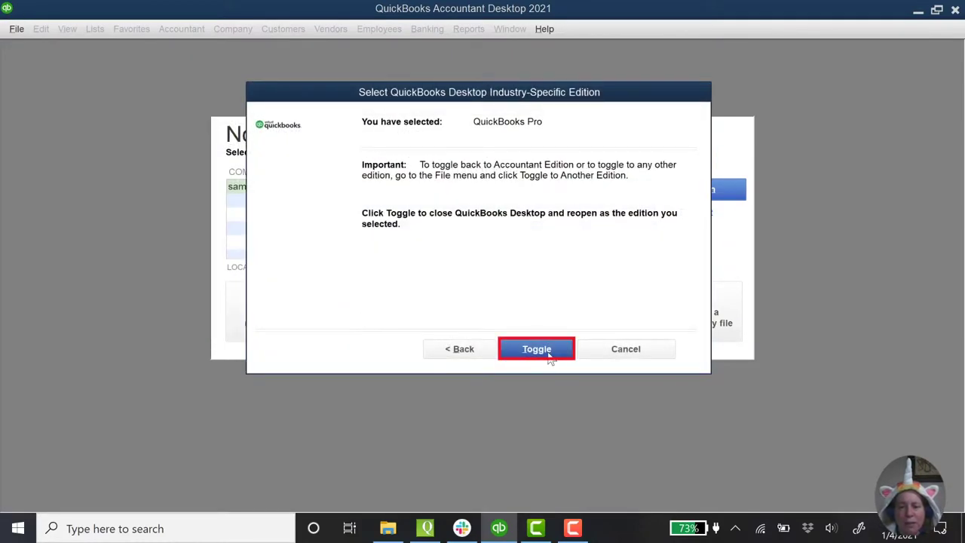
left_click(546, 353)
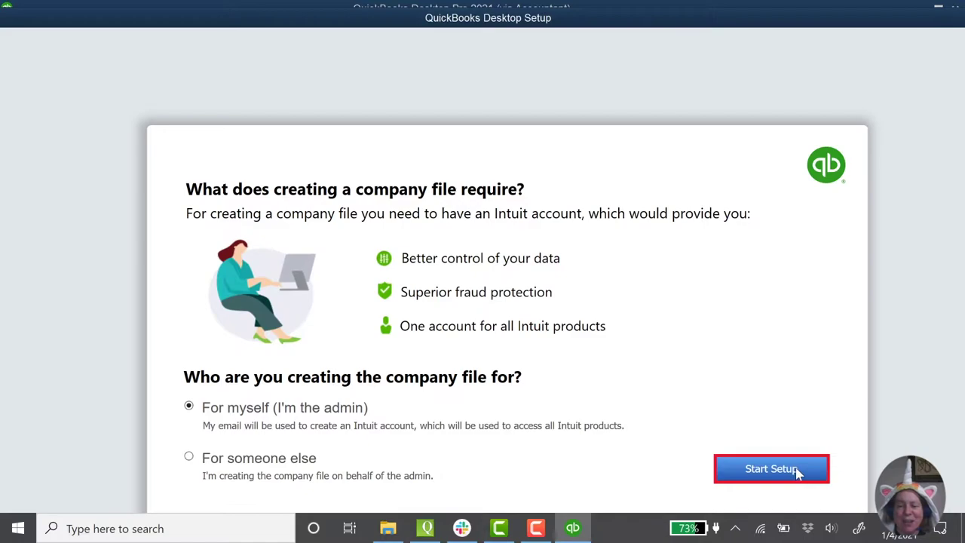
Step: Start new company setup with 'For myself (I'm the admin)' as the file owner
left_click(798, 472)
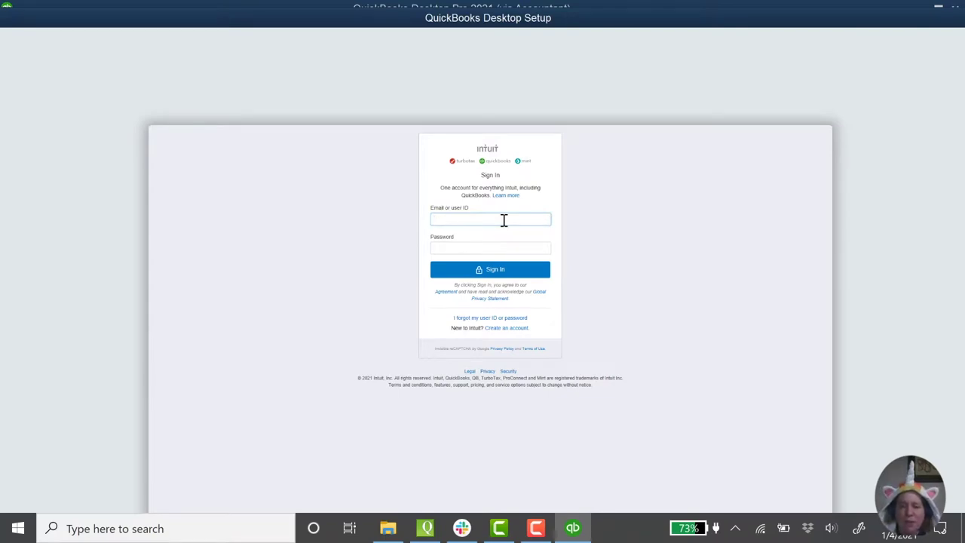
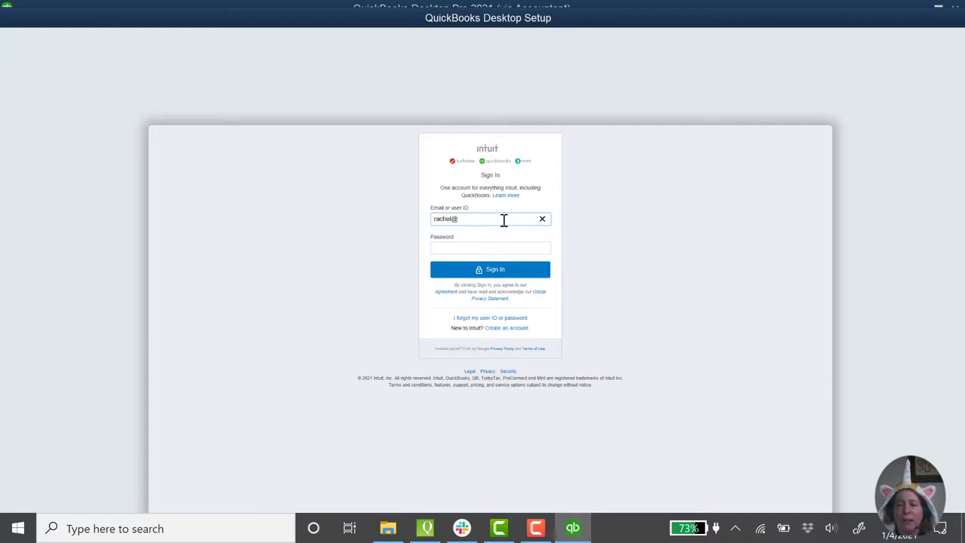
Step: Sign in with the Intuit account e-mail and request the verification code by text
left_click(490, 269)
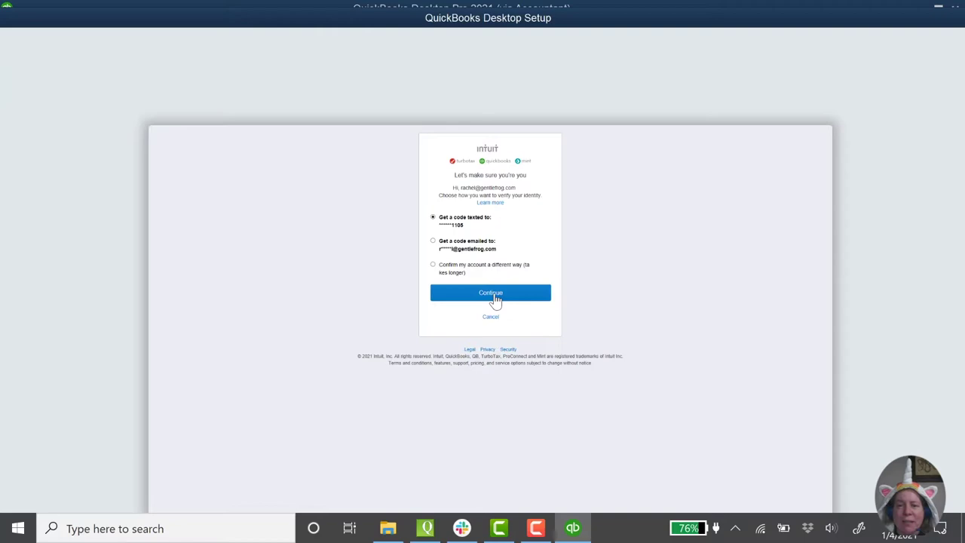
left_click(496, 300)
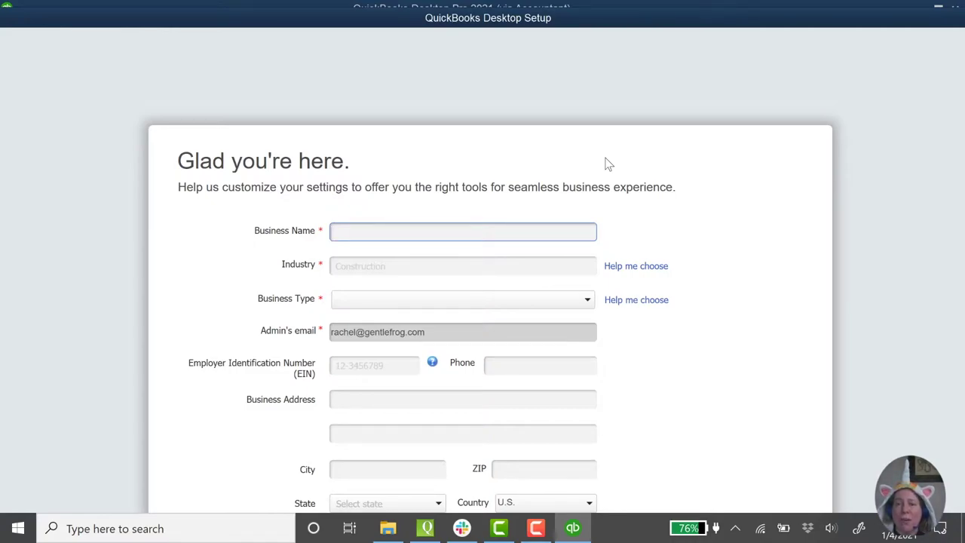
Step: Enter business name Gentle Frog's Fantasy Pet Shop, industry Retail Shop or Online Commerce, type Sole Proprietorship
type("Gen")
key("BackSpace")
key("BackSpace")
key("BackSpace")
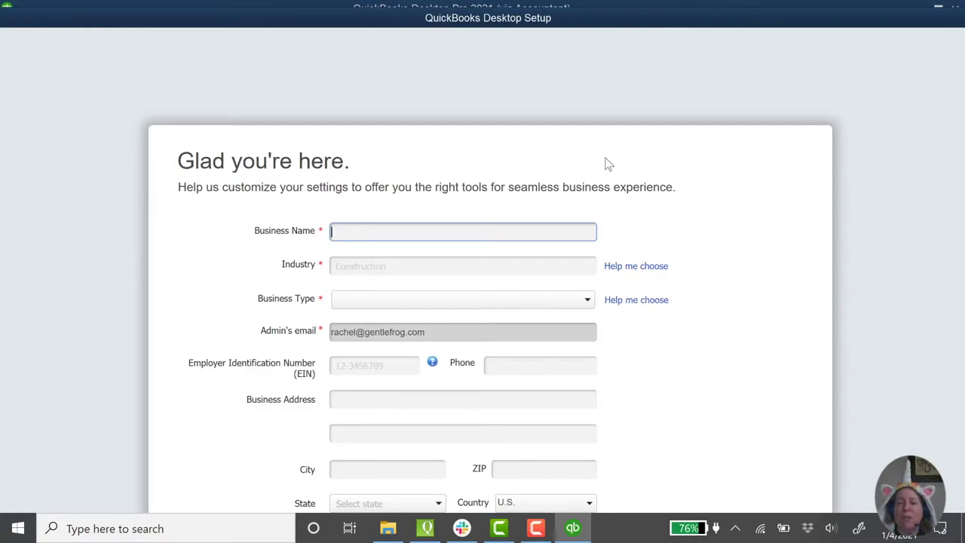
type("Gentle")
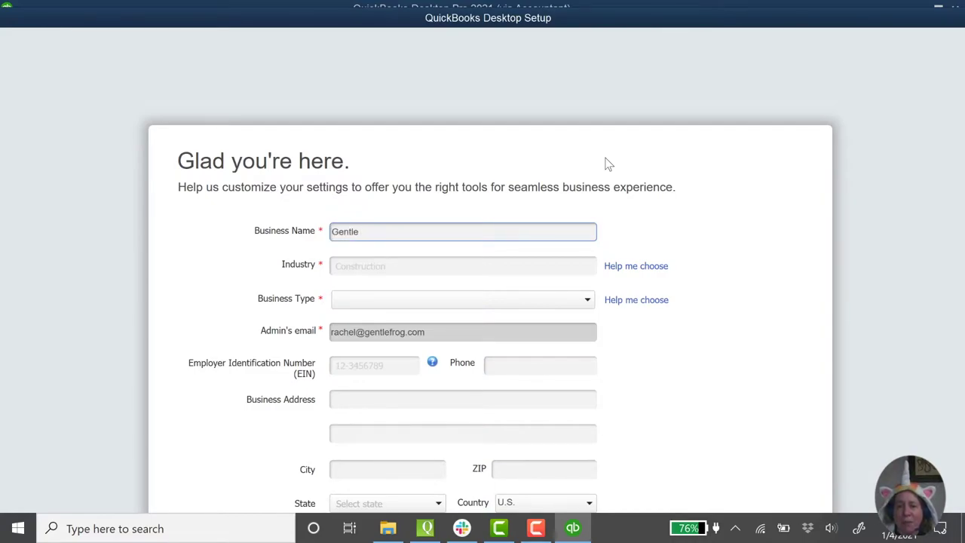
type(" Frog's Fantasy Pet Shop")
key("Tab")
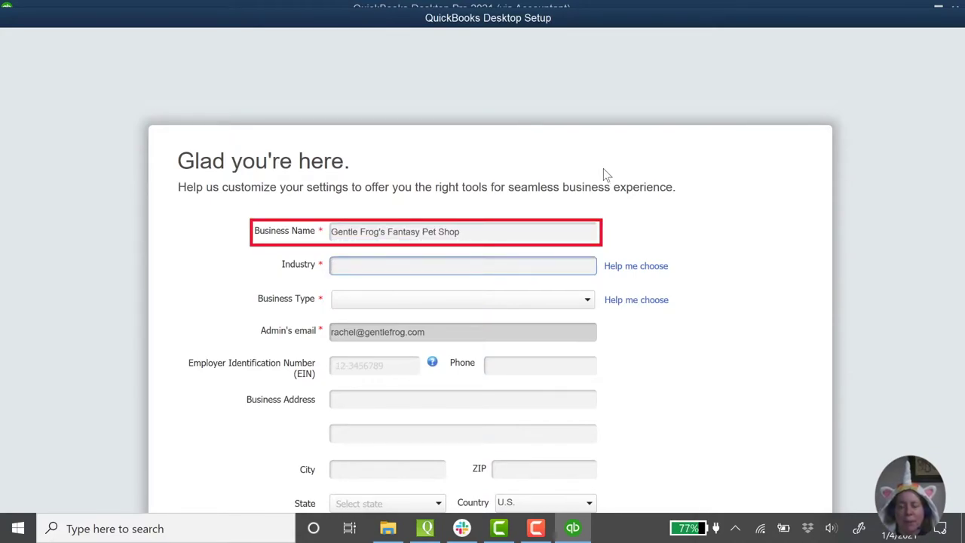
type("pet")
key("BackSpace")
key("BackSpace")
key("BackSpace")
type("age")
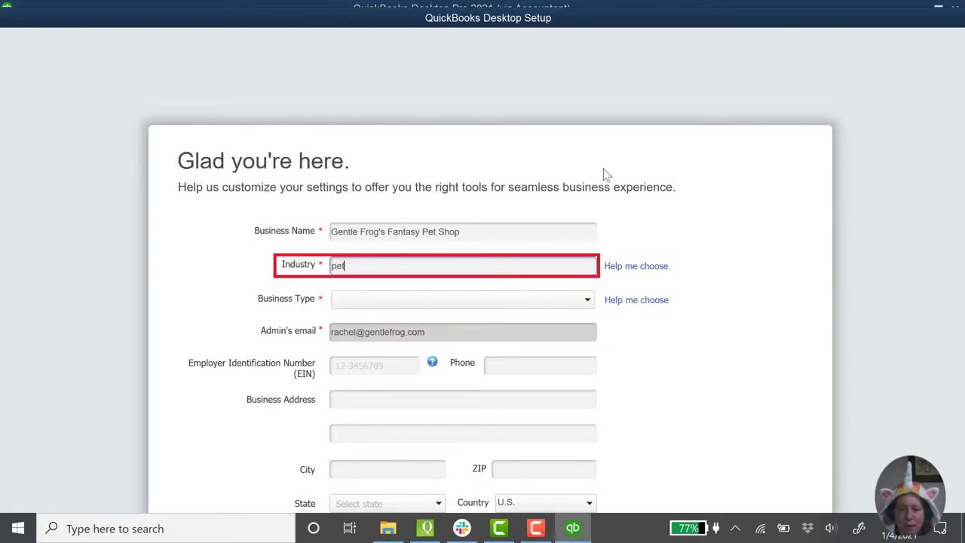
key("BackSpace")
key("BackSpace")
key("BackSpace")
type("reta")
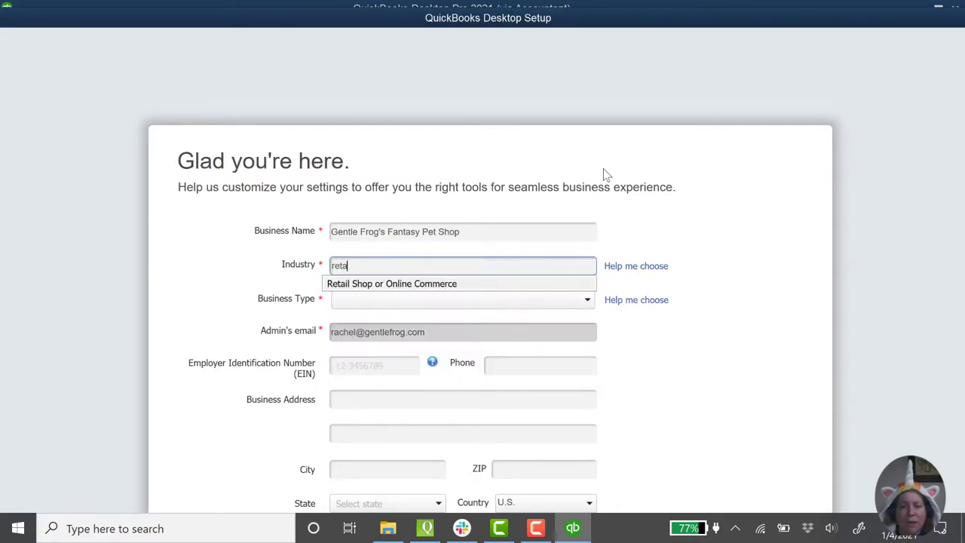
left_click(408, 285)
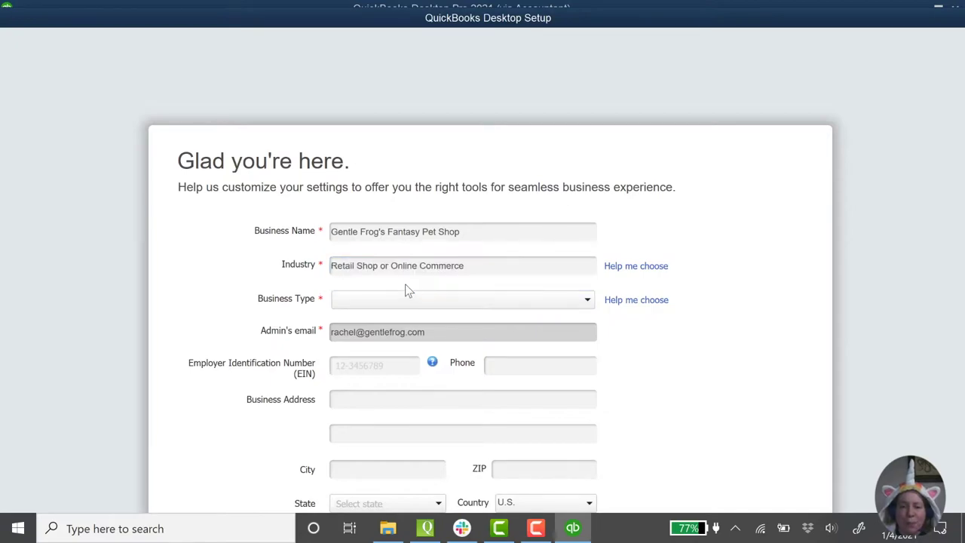
left_click(402, 303)
left_click(398, 322)
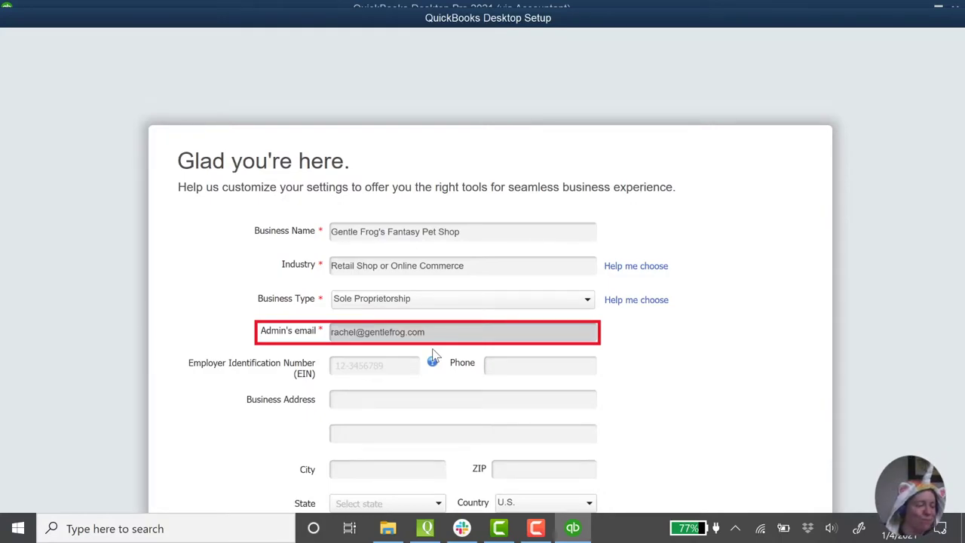
Step: Fill in the business's Employer Identification Number and phone number
left_click(372, 366)
type("12")
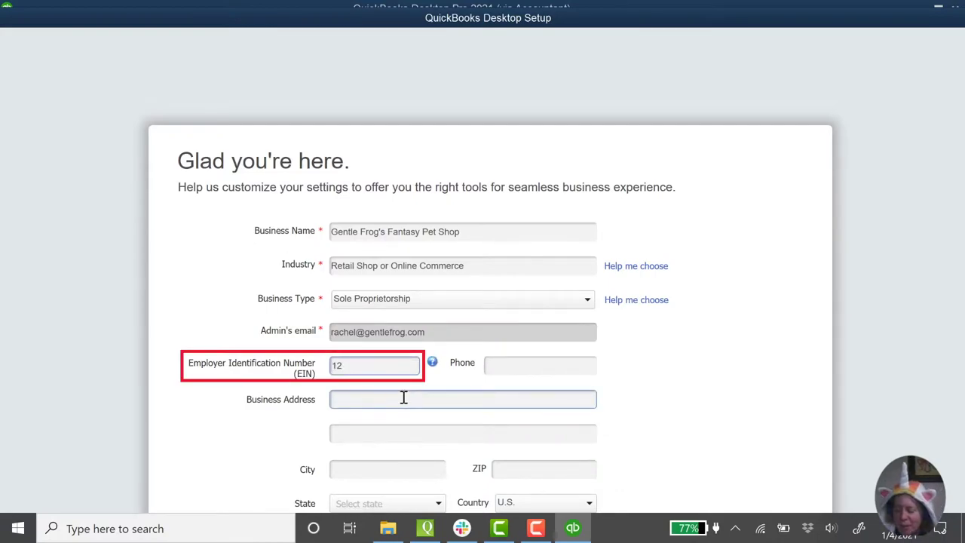
type("-3456789")
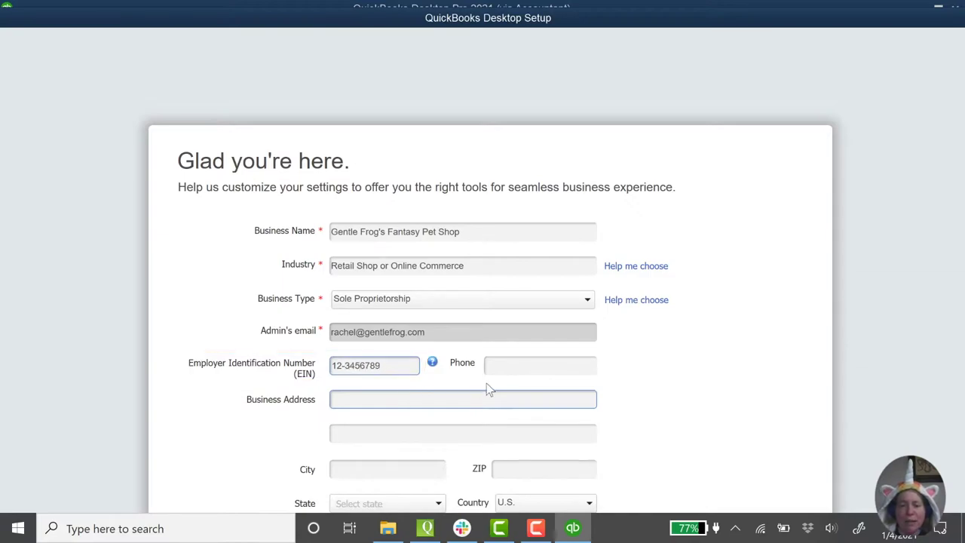
key("Tab")
type("866")
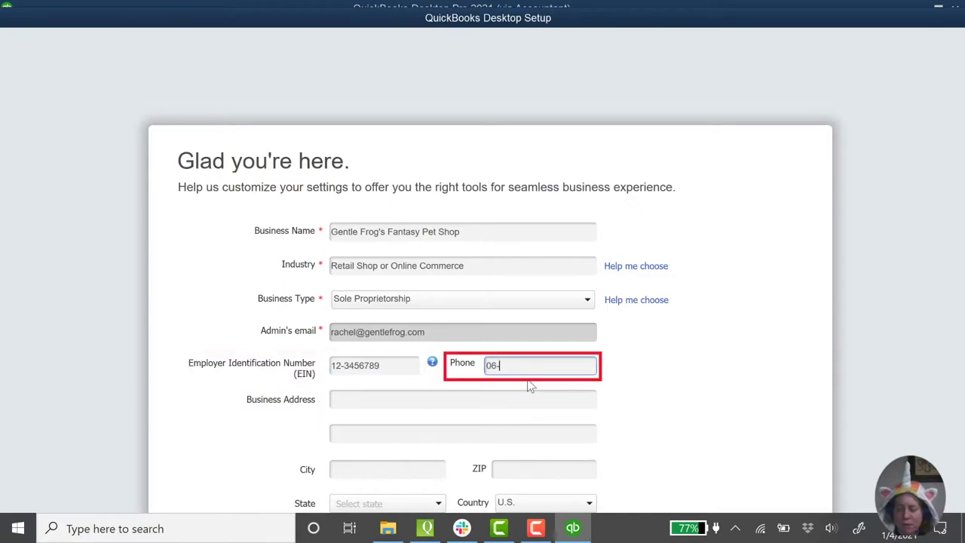
key("BackSpace")
key("BackSpace")
key("BackSpace")
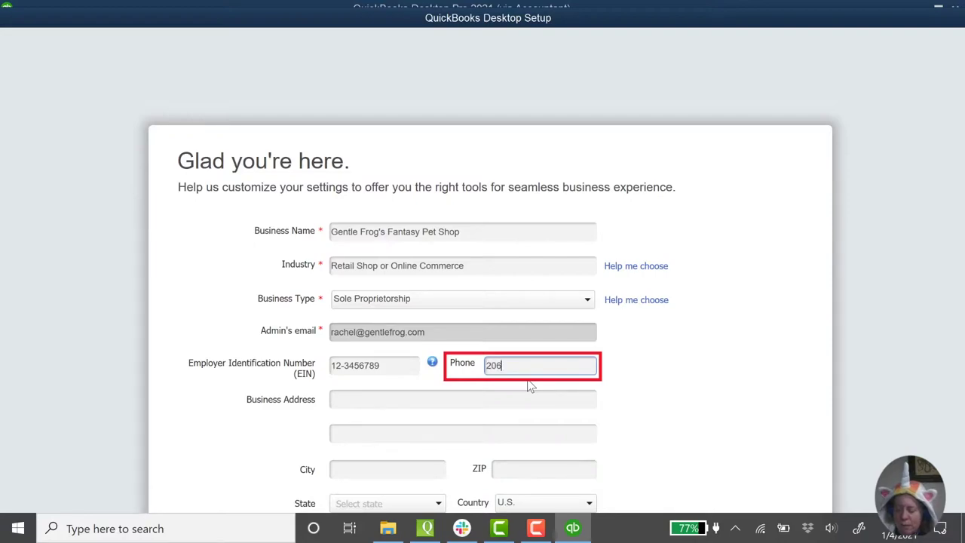
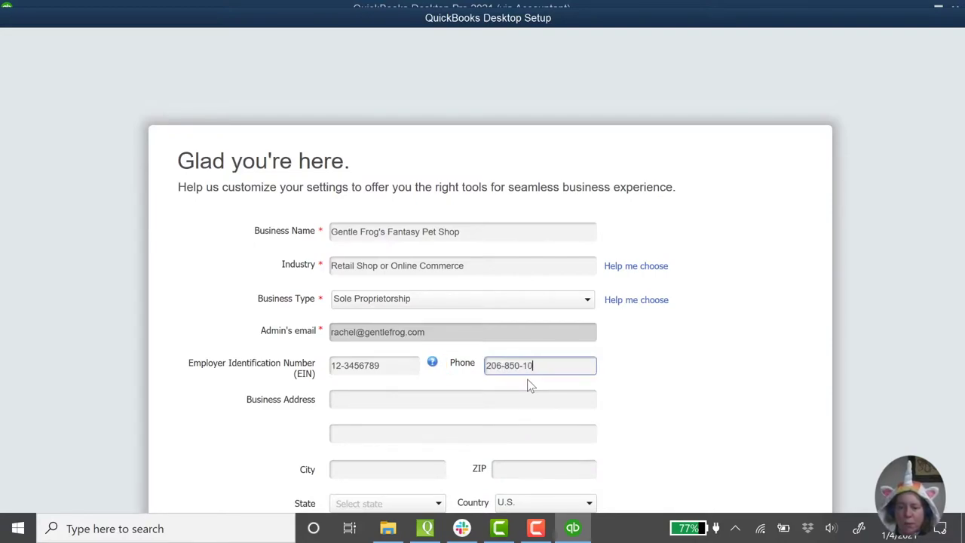
Step: Enter the business street address, suite, city, ZIP and state WA, then submit to create the company
key("Tab")
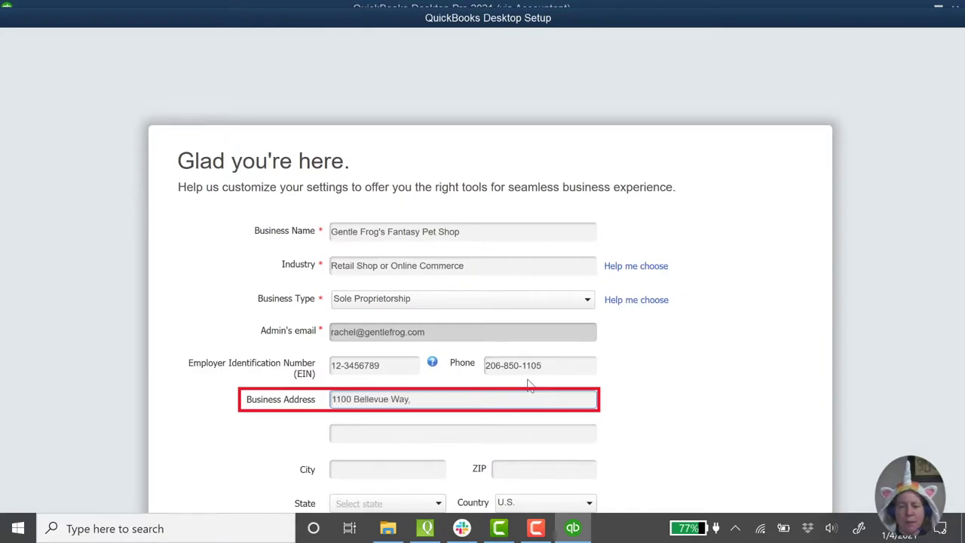
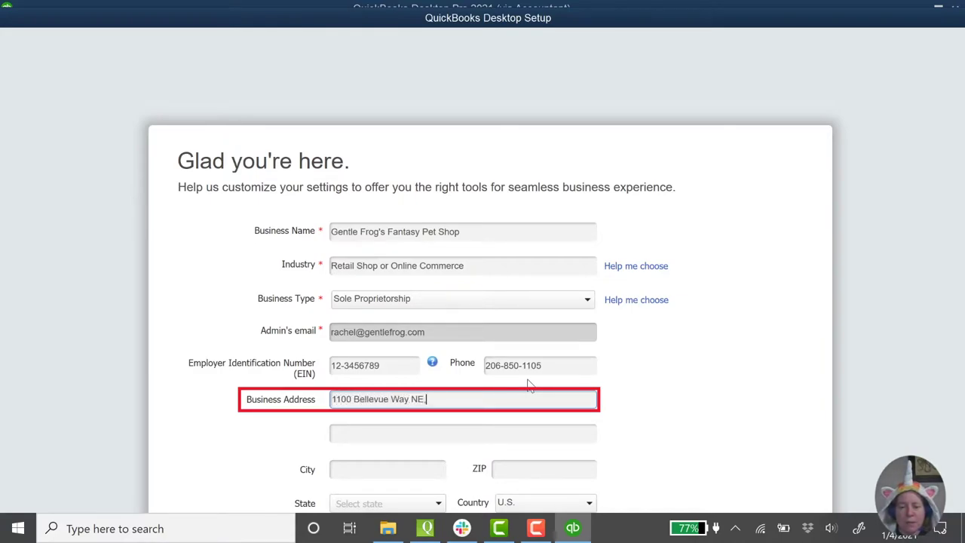
key("Tab")
type("Ste 8A-025")
key("BackSpace")
key("BackSpace")
key("BackSpace")
type("925")
key("Tab")
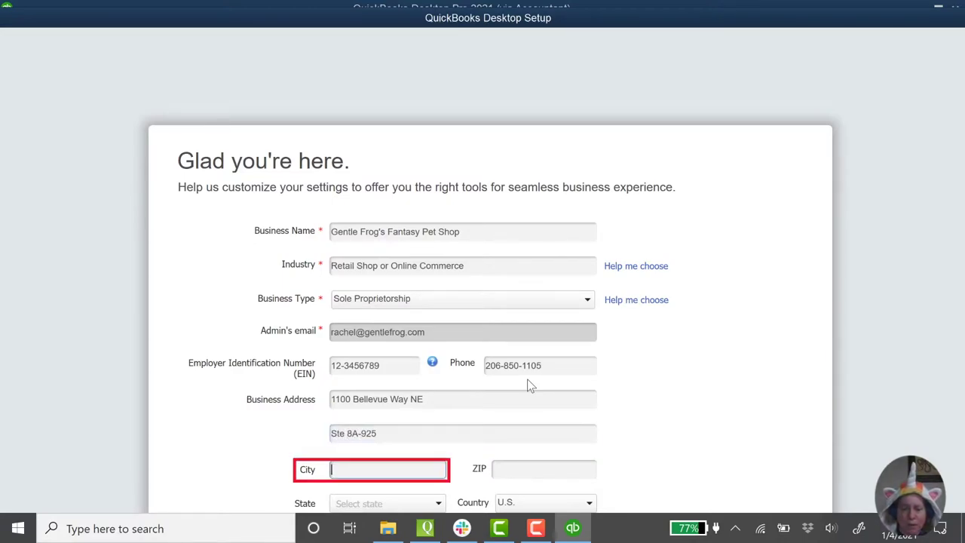
type("Bellevue")
key("Tab")
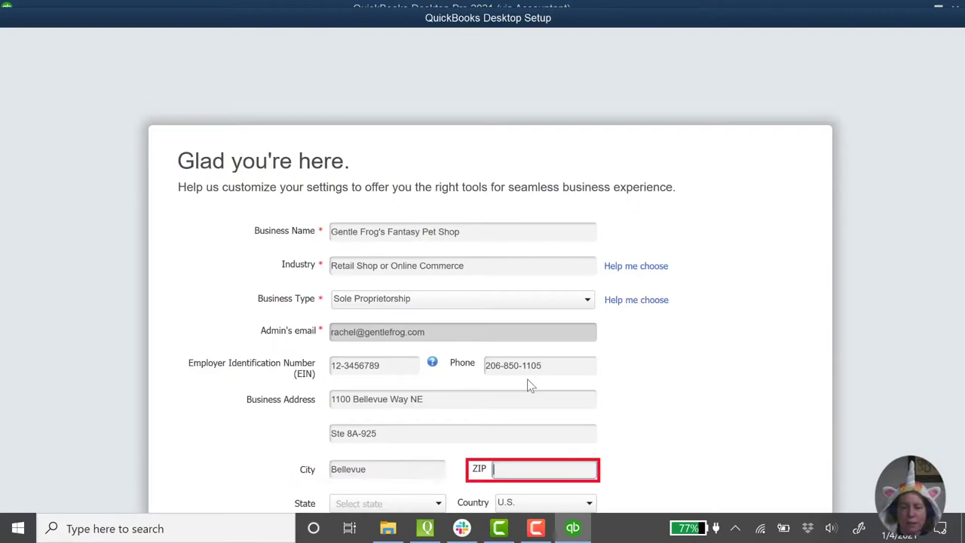
type("98004")
key("Tab")
key("w")
key("Return")
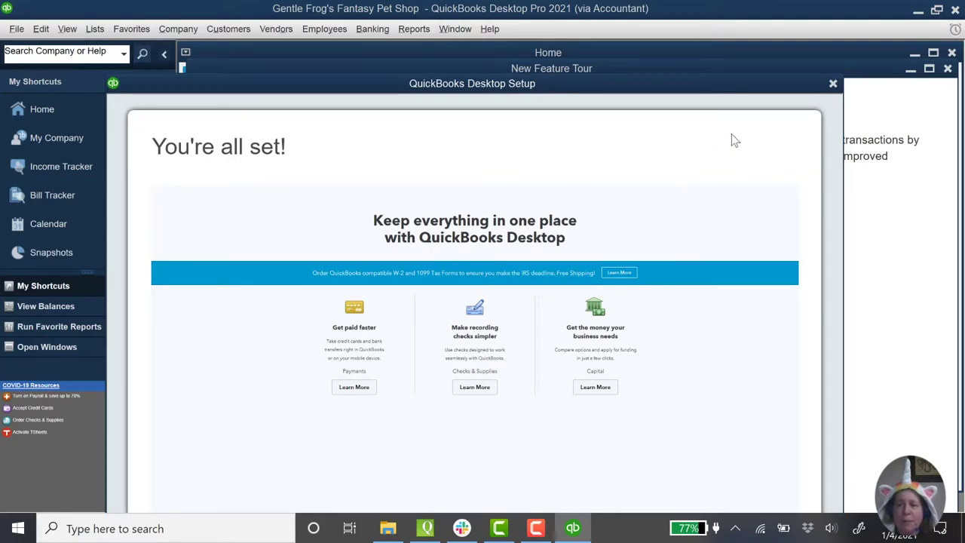
Step: Close the setup confirmation window and the New Feature Tour to reach the Home Page
left_click(833, 85)
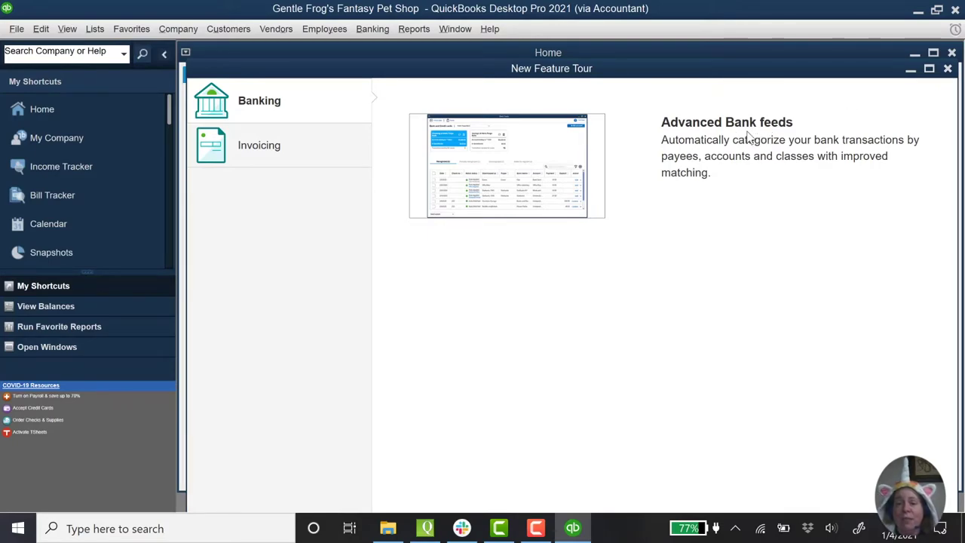
left_click(948, 70)
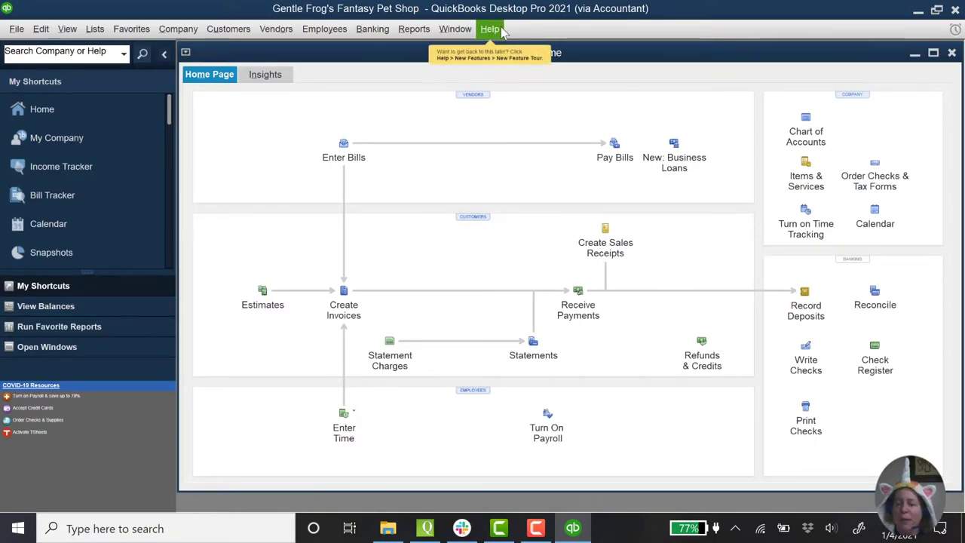
Step: Maximize the Home page window so it fills the QuickBooks workspace
left_click(933, 52)
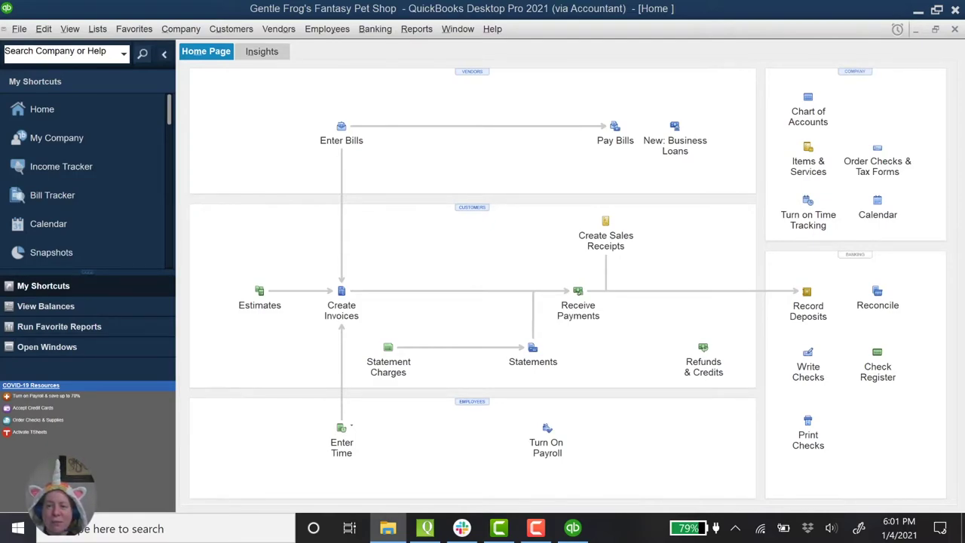
Step: Drag the File Explorer GFFPS folder window onto the screen over QuickBooks
left_click_drag(0, 54, 489, 49)
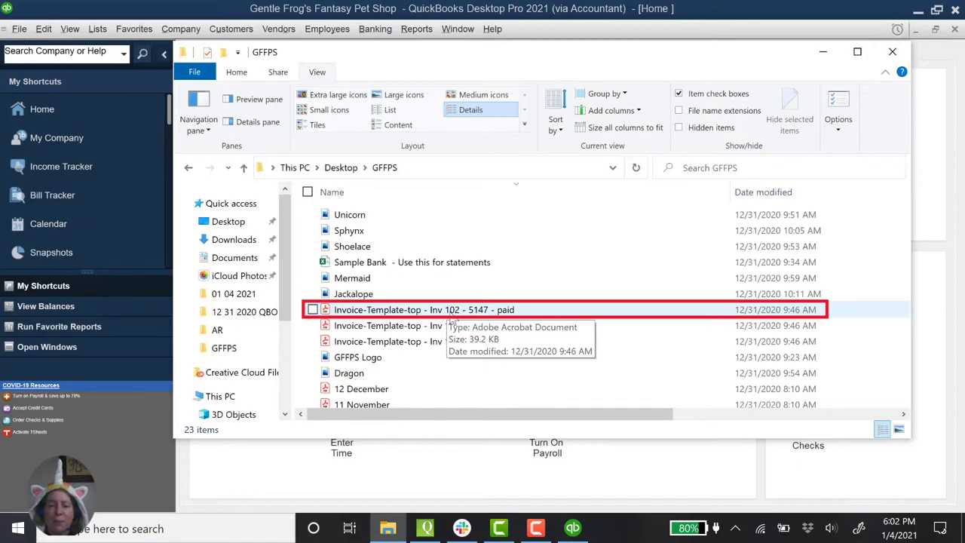
Step: Open the Inv 102 PDF, review its 5,147.00 balance at 75% zoom, then minimize it
double_click(452, 315)
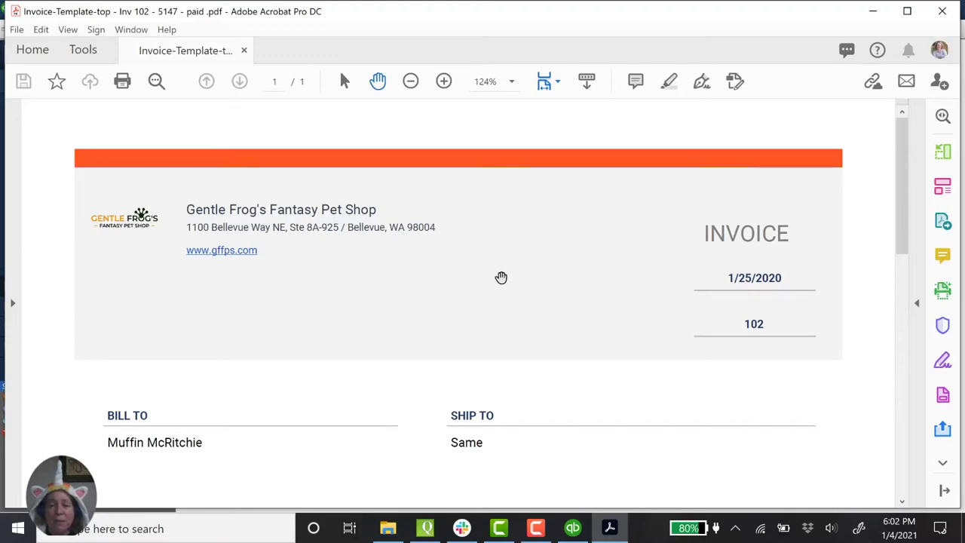
left_click(412, 82)
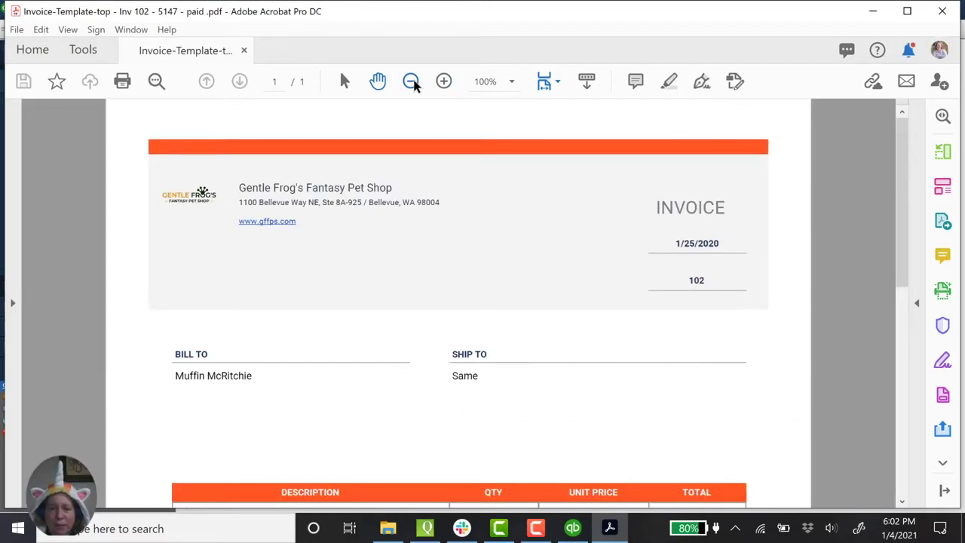
left_click(411, 82)
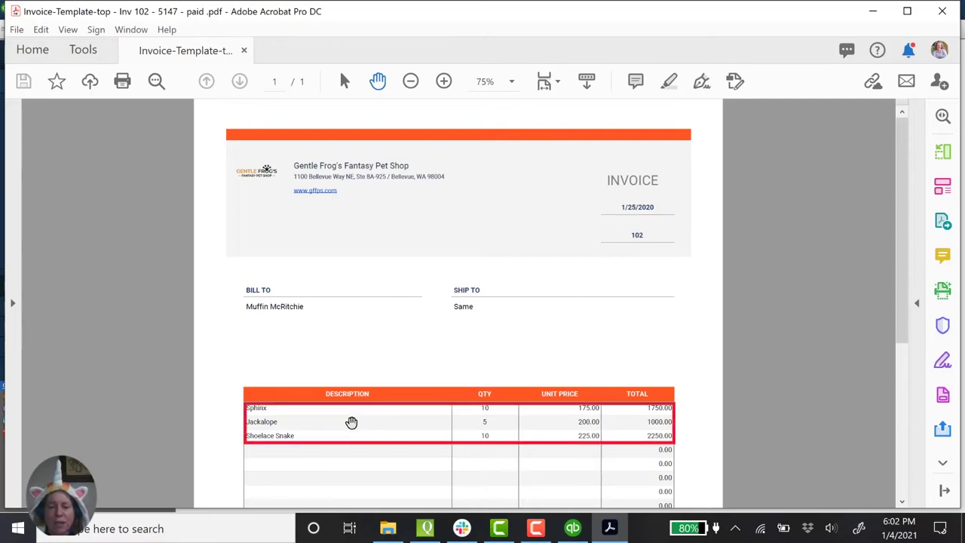
scroll(387, 440, "down", 5)
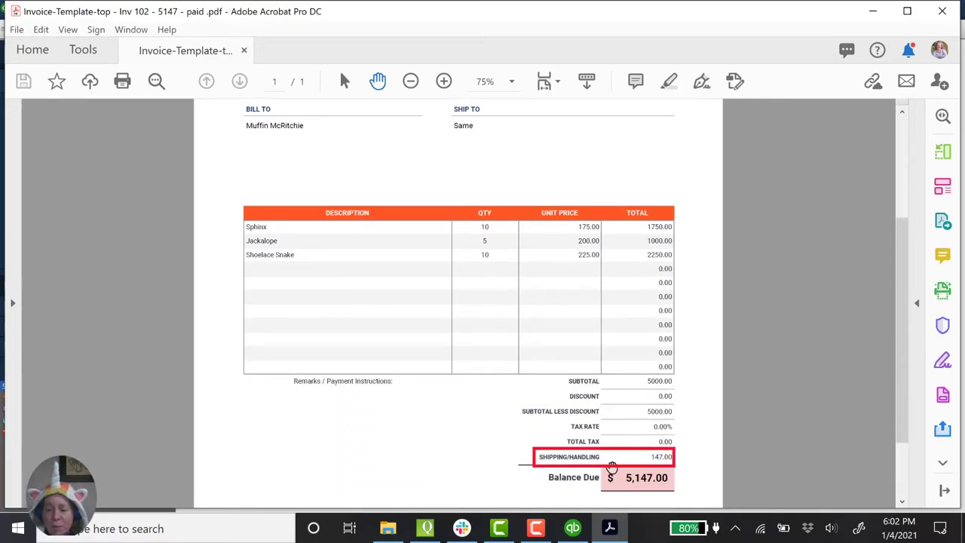
scroll(657, 479, "down", 1)
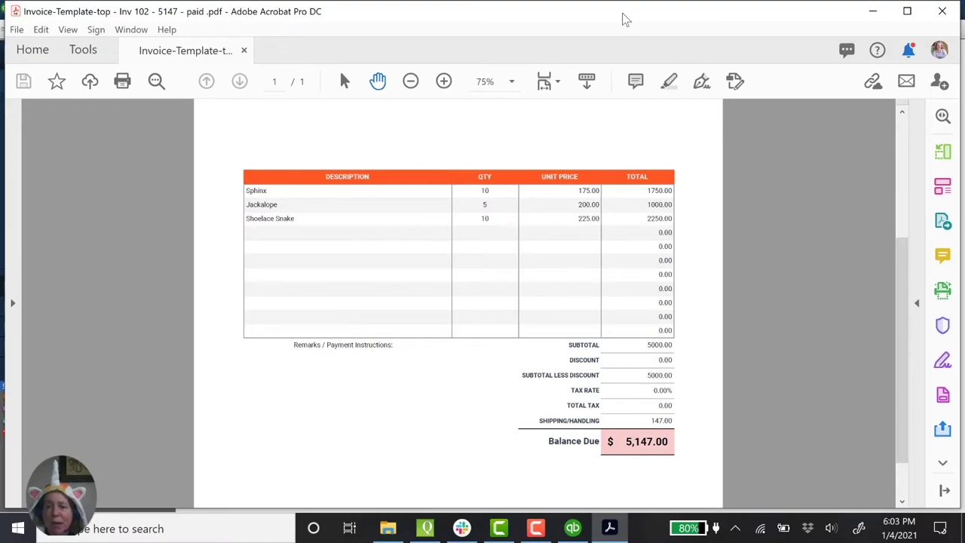
left_click_drag(626, 18, 7, 125)
key("super+Down")
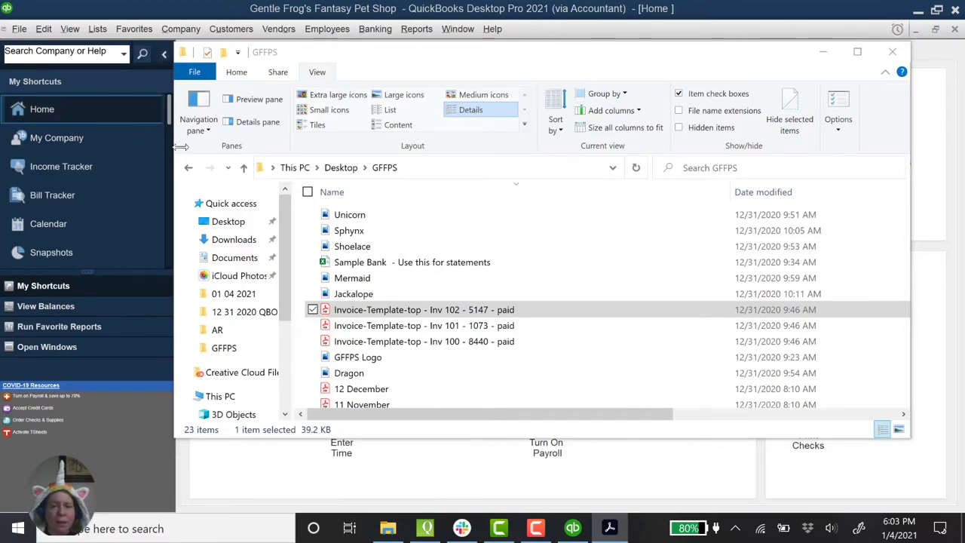
Step: Bring QuickBooks in front of the folder and close and reopen the Home page
left_click(330, 15)
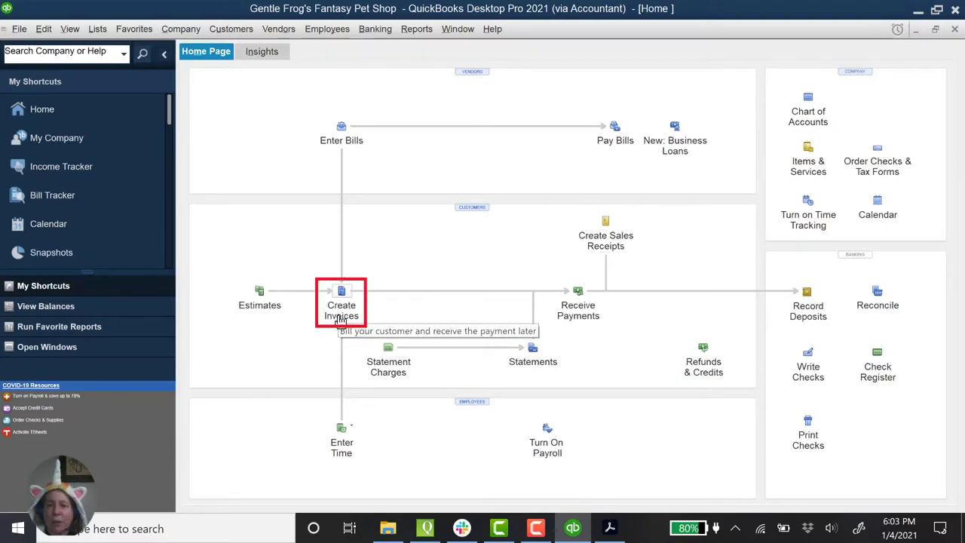
left_click(233, 30)
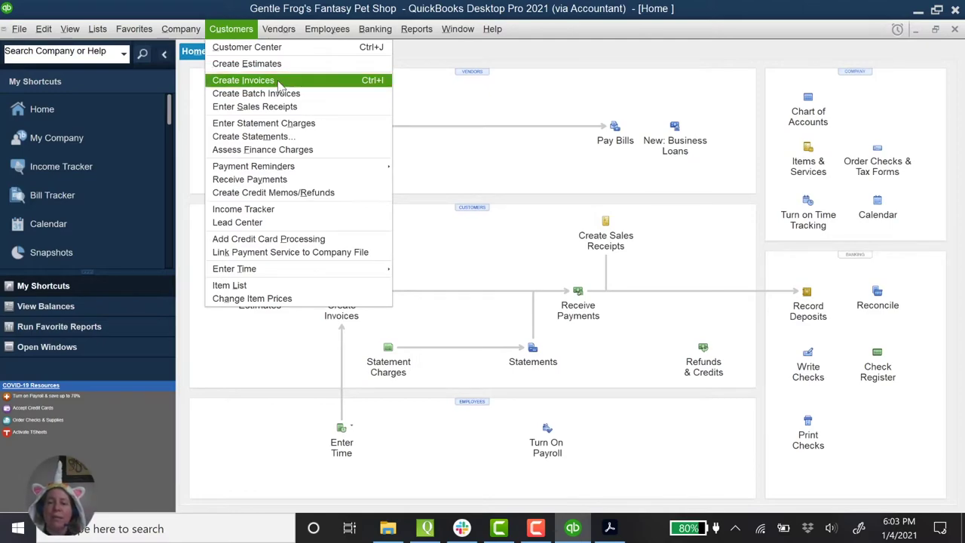
left_click(474, 167)
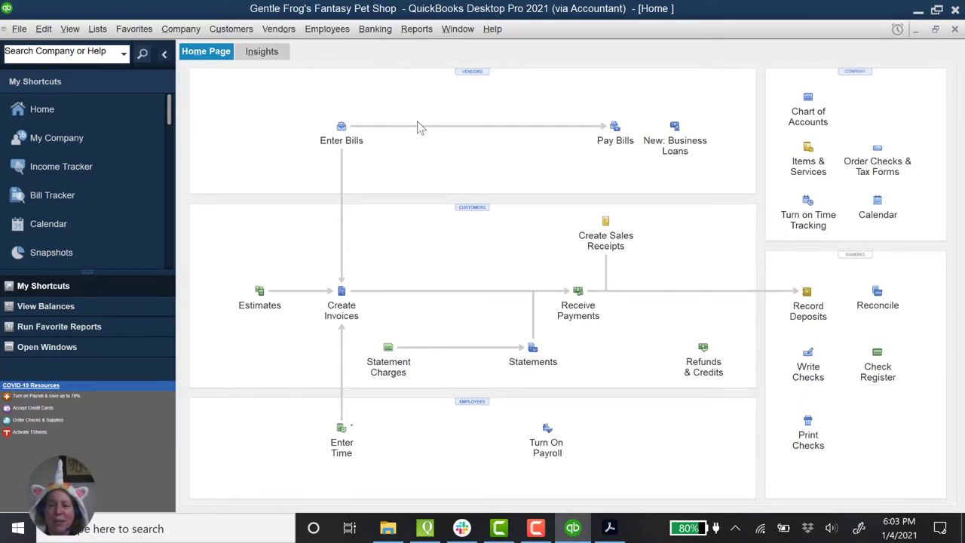
key("Escape")
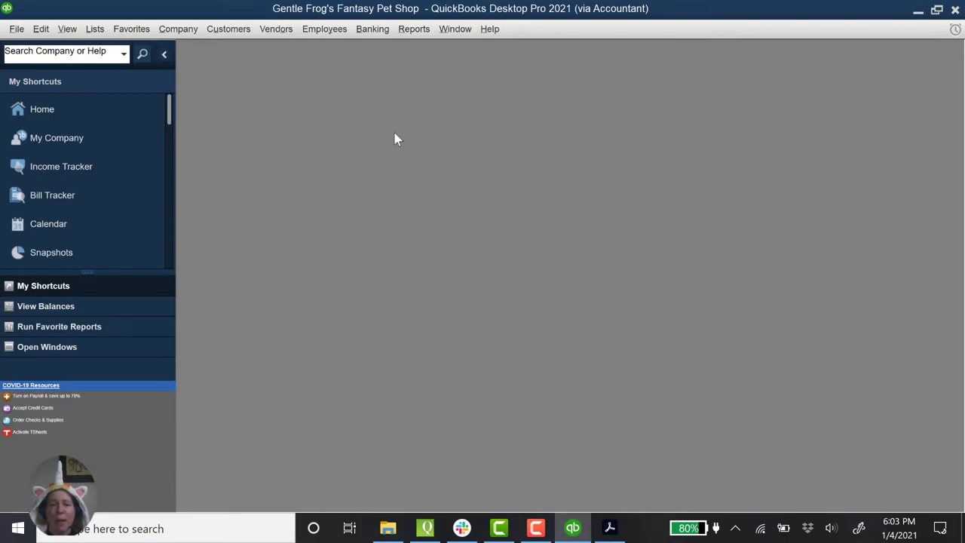
left_click(64, 111)
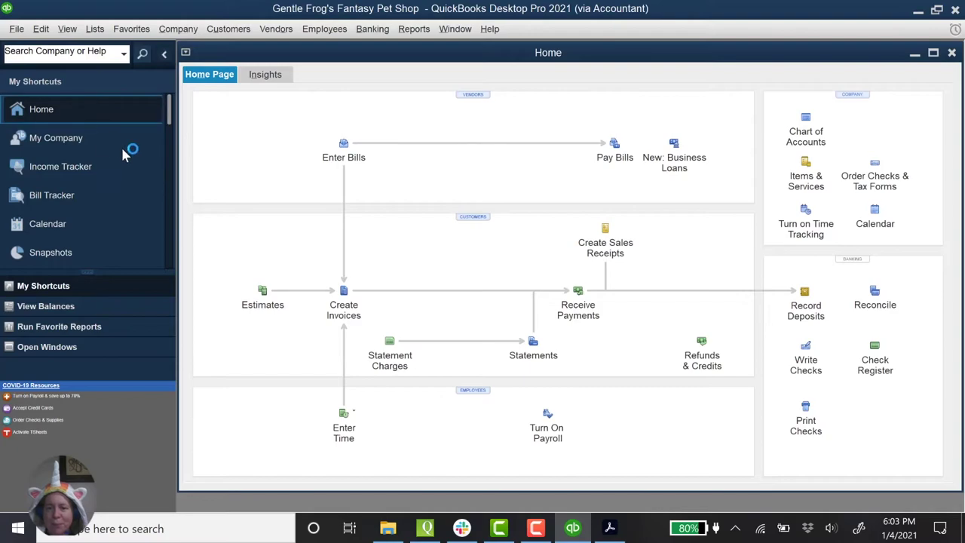
Step: Start a new invoice, collapse the shortcuts pane, maximize the form, and type the new customer's name
left_click(224, 36)
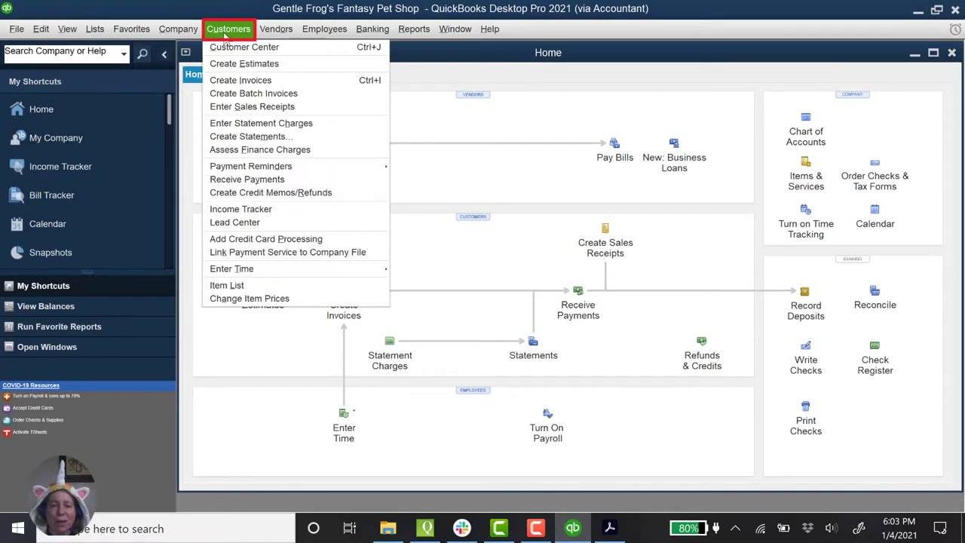
left_click(253, 81)
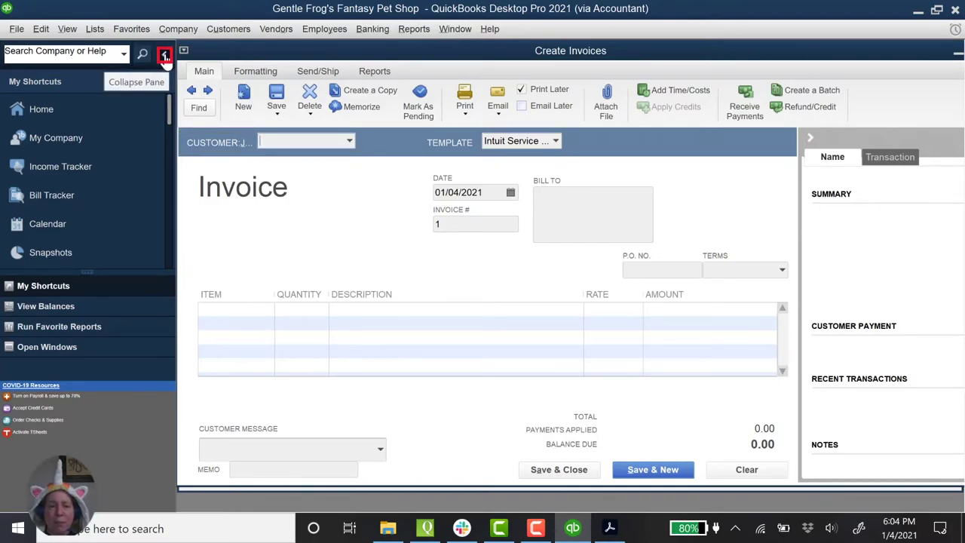
left_click(165, 57)
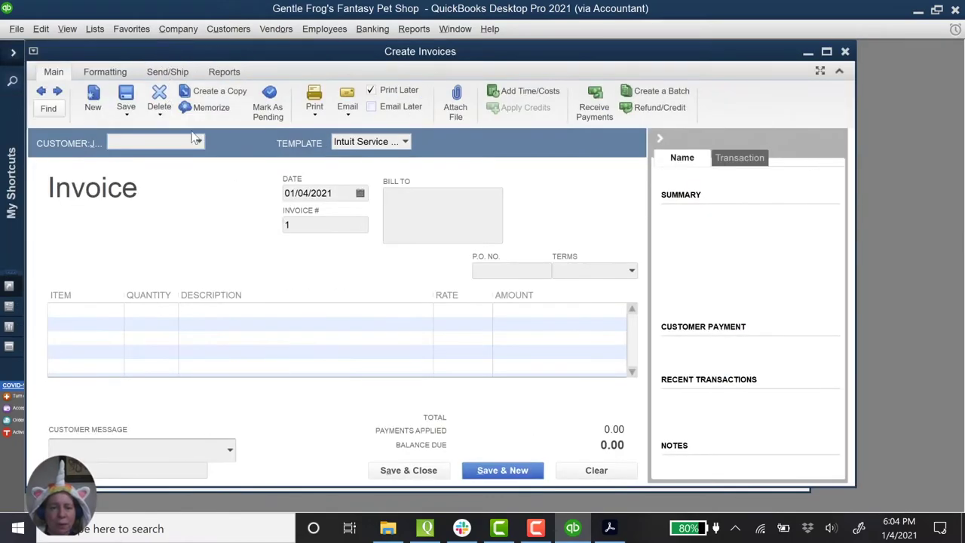
left_click(827, 51)
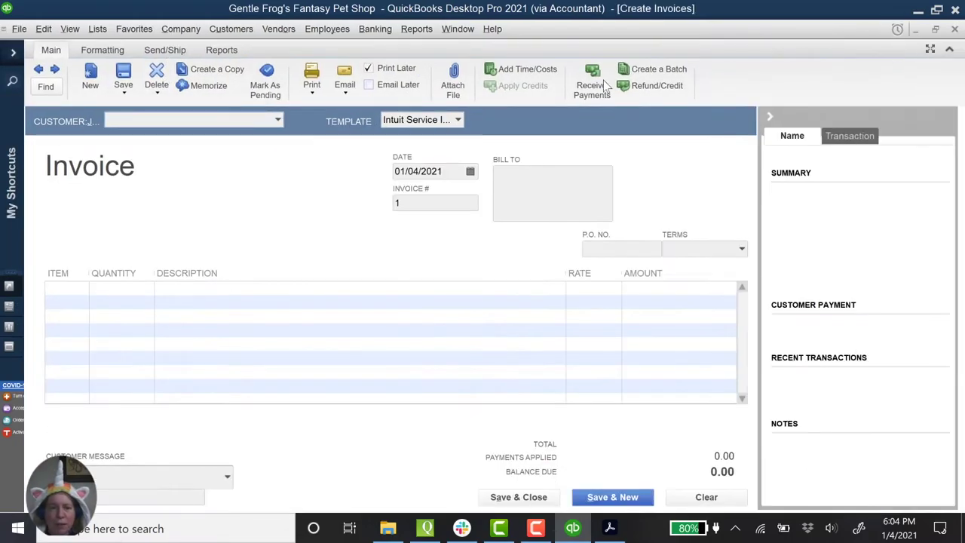
type("M")
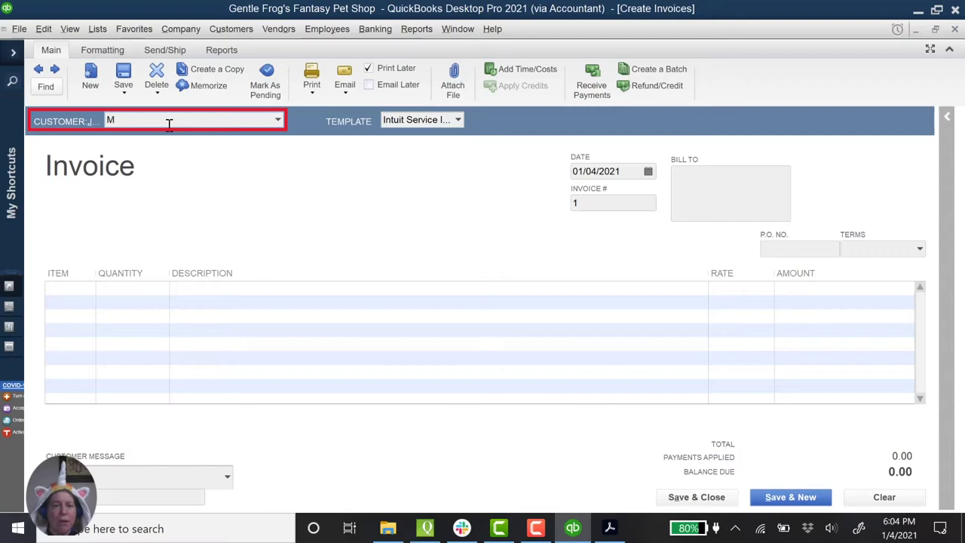
type("c")
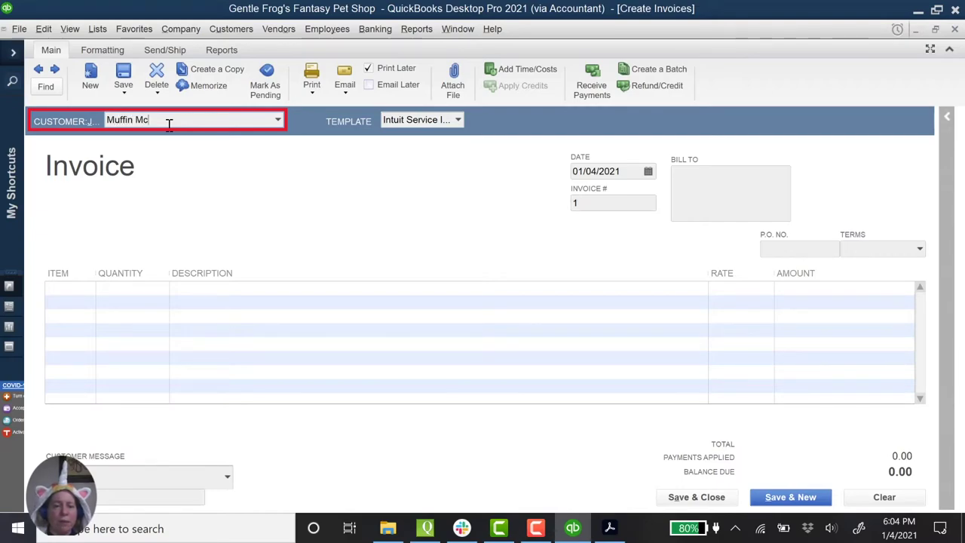
type("ffin McRitchie")
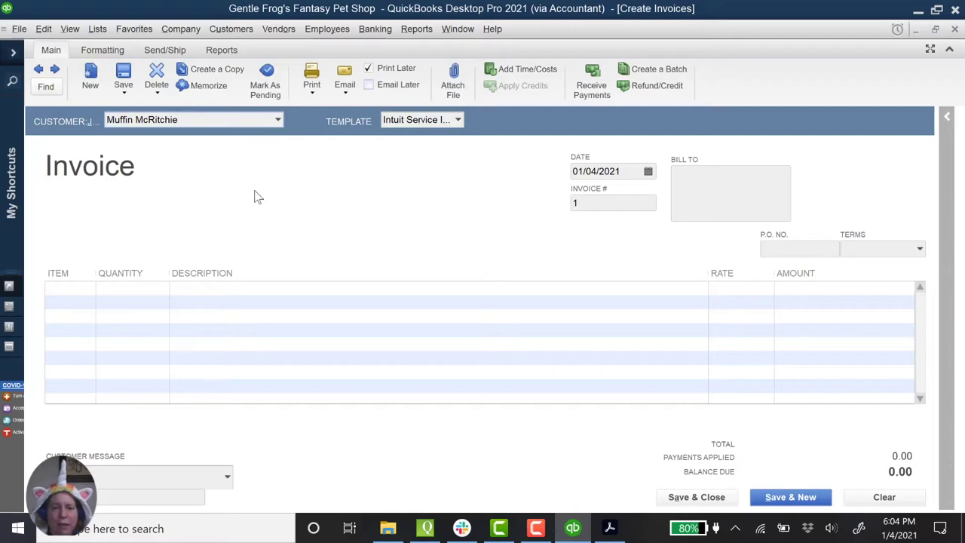
Step: Quick Add the new customer, then date the invoice 01/25/2020 and number it 102
left_click(101, 287)
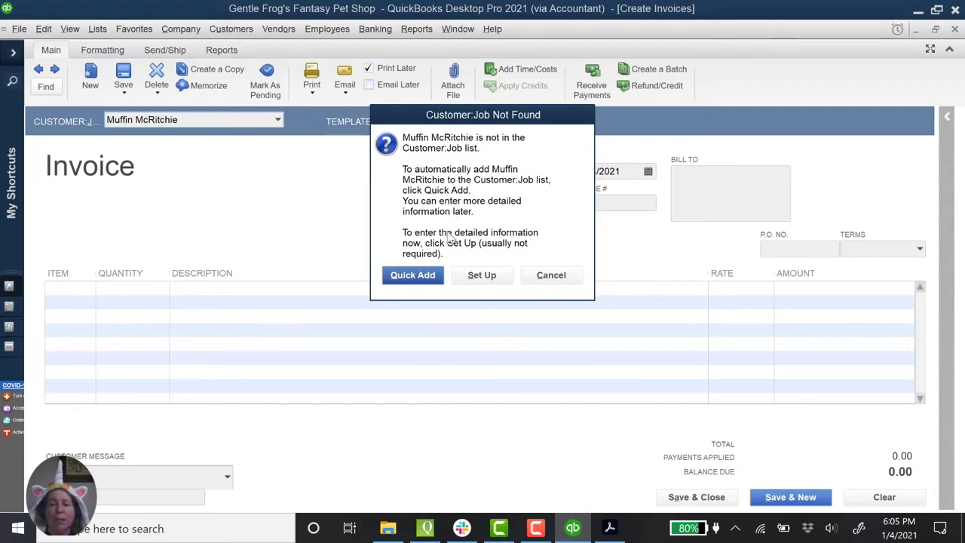
left_click(425, 277)
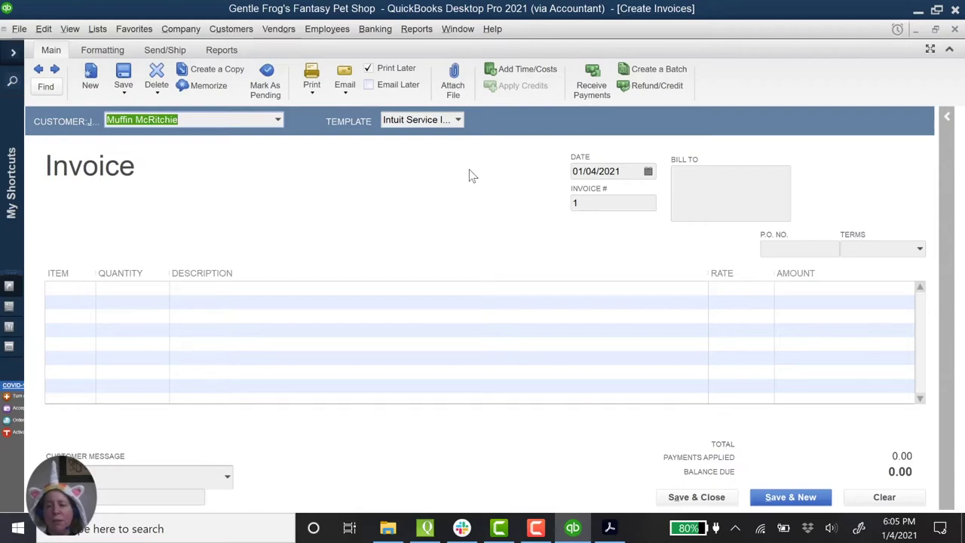
left_click(599, 172)
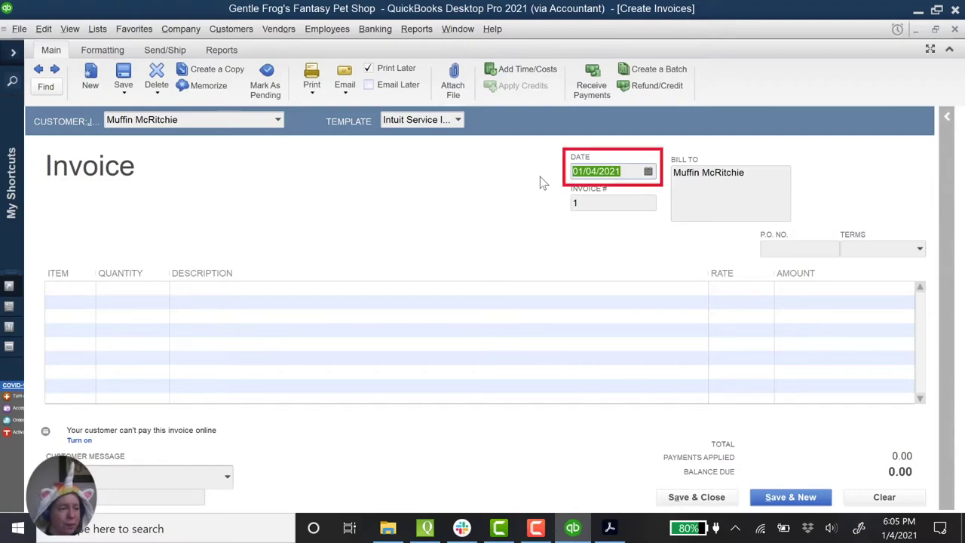
type("012520")
key("Tab")
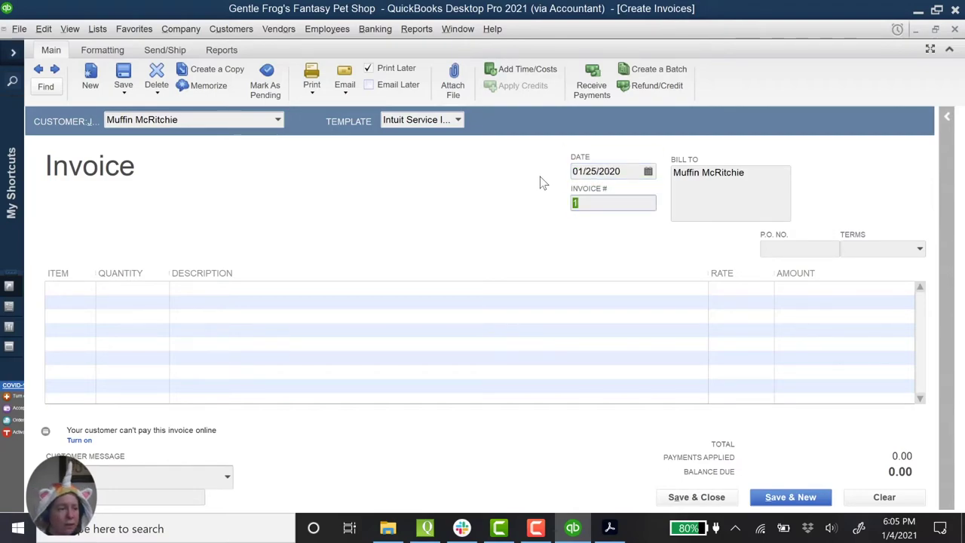
type("102")
key("Tab")
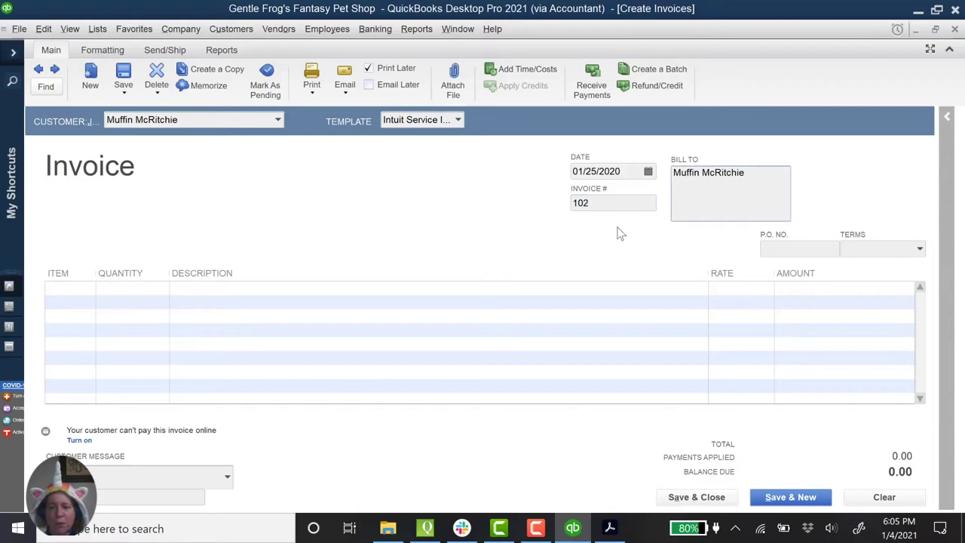
left_click(98, 300)
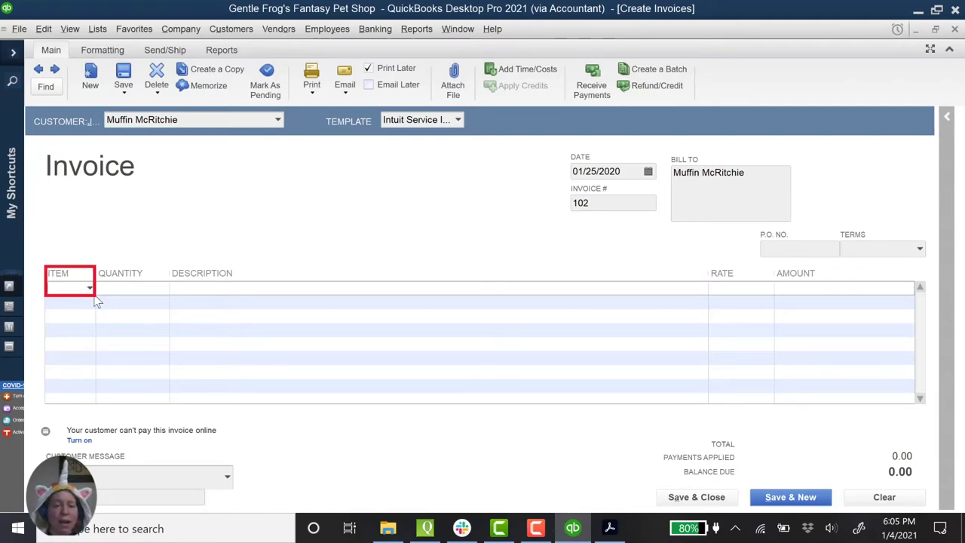
Step: Choose < Add New > from the first line's Item list and set the type to Non-inventory Part
left_click(90, 290)
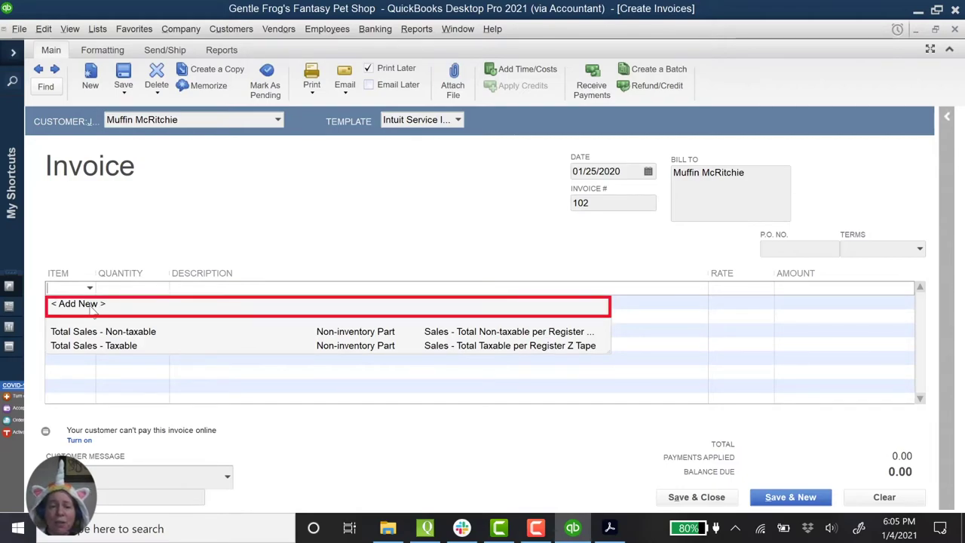
left_click(78, 304)
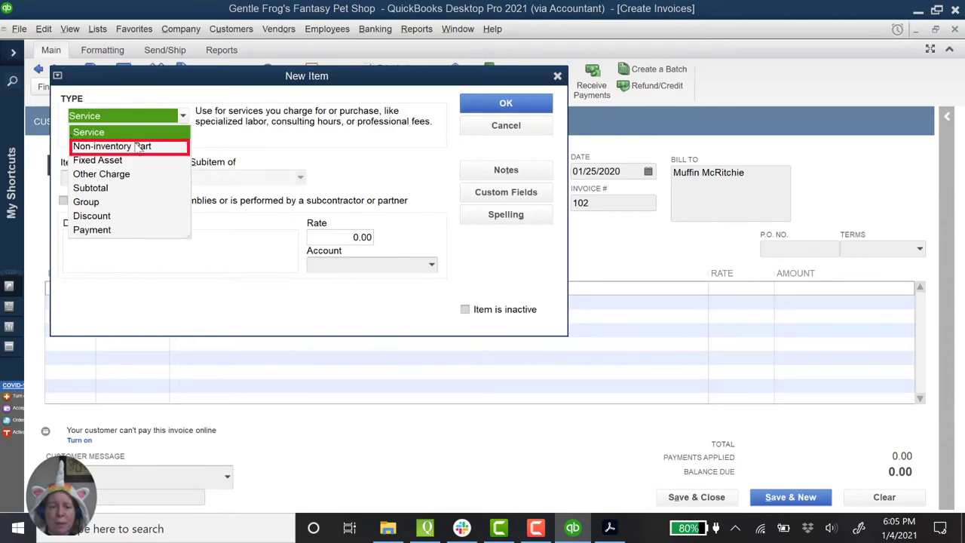
left_click(137, 148)
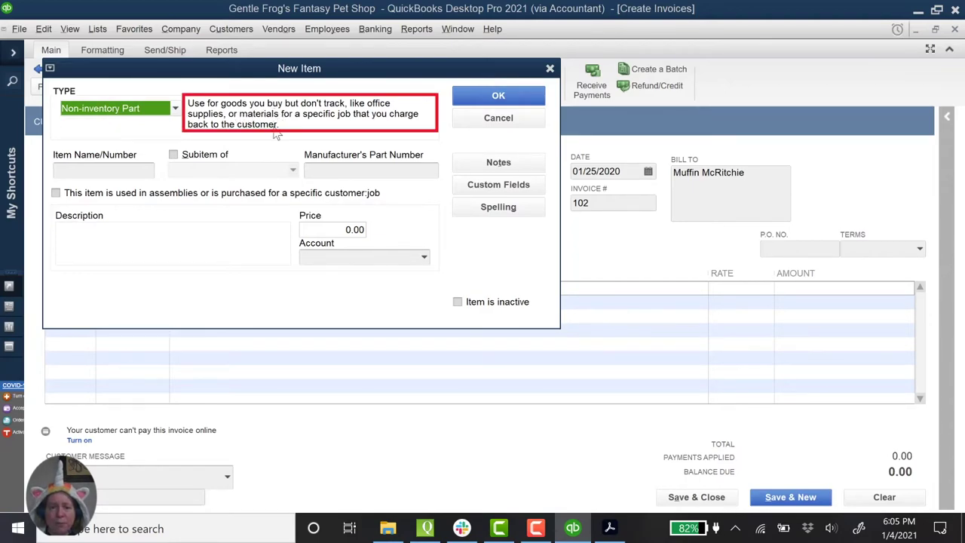
left_click(118, 171)
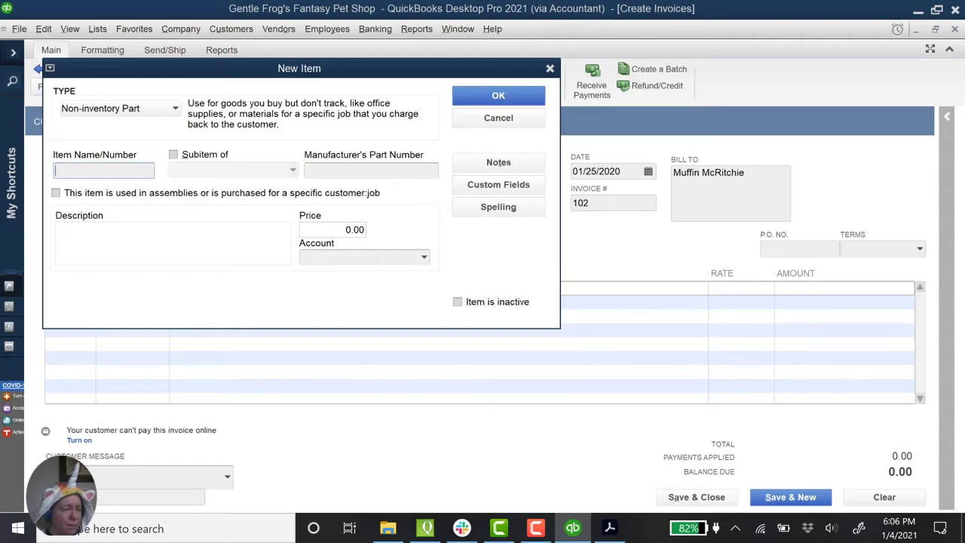
Step: Create item Sphinx, described 'Sphinx Description', priced 175.00, posting to Merchandise Sales
type("Sphinx")
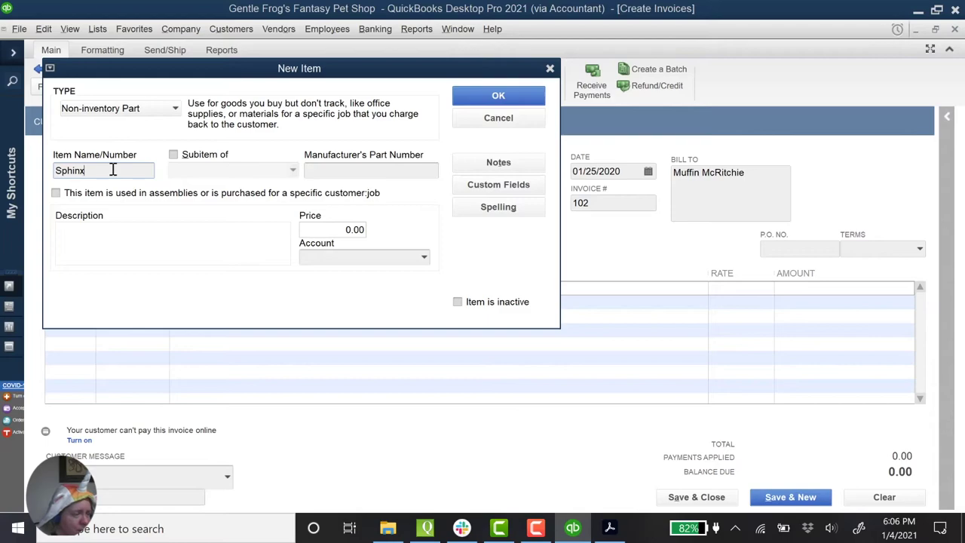
key("Tab")
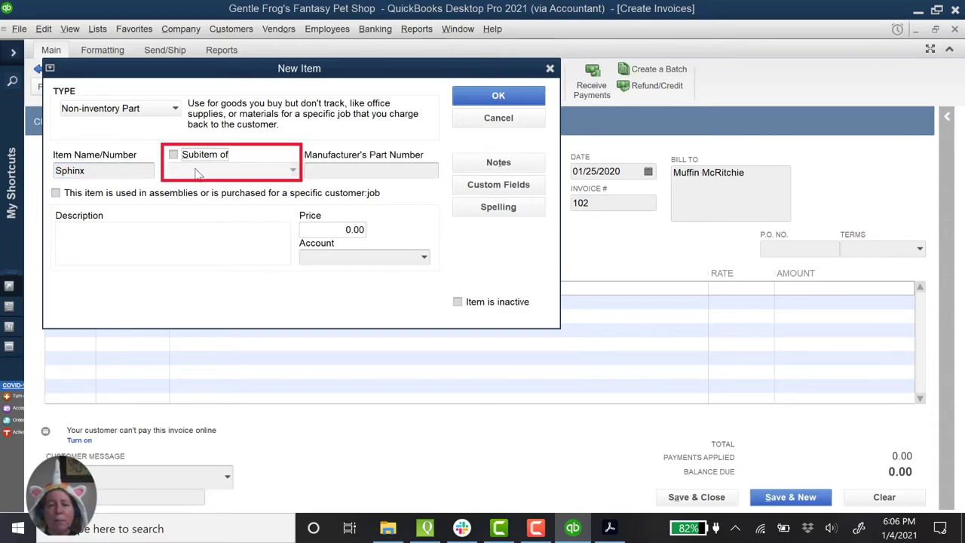
left_click(188, 242)
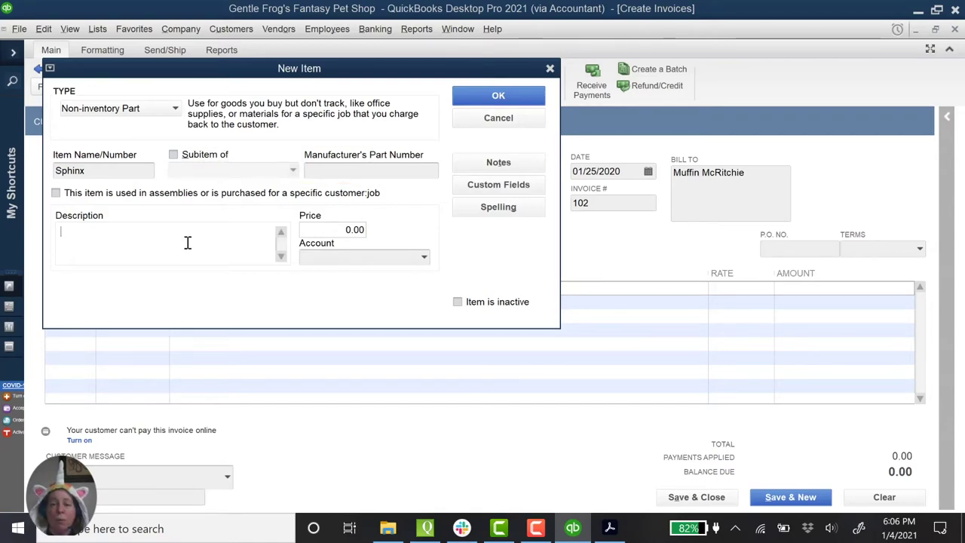
type("Sphinx Description")
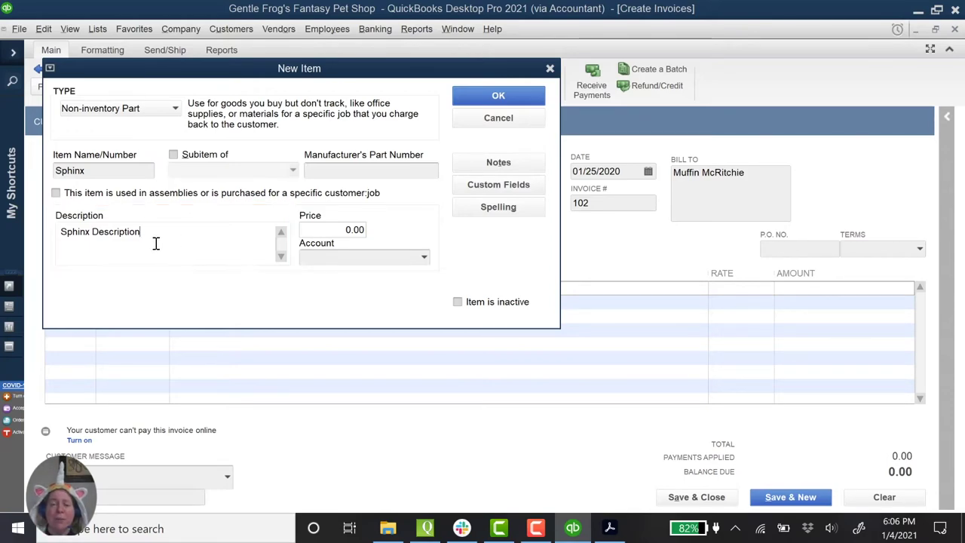
left_click(342, 228)
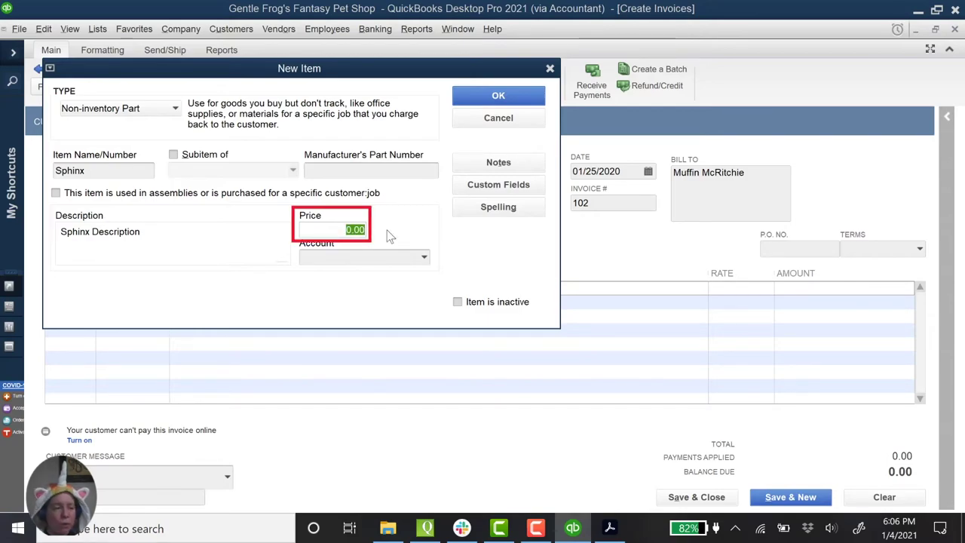
type("175")
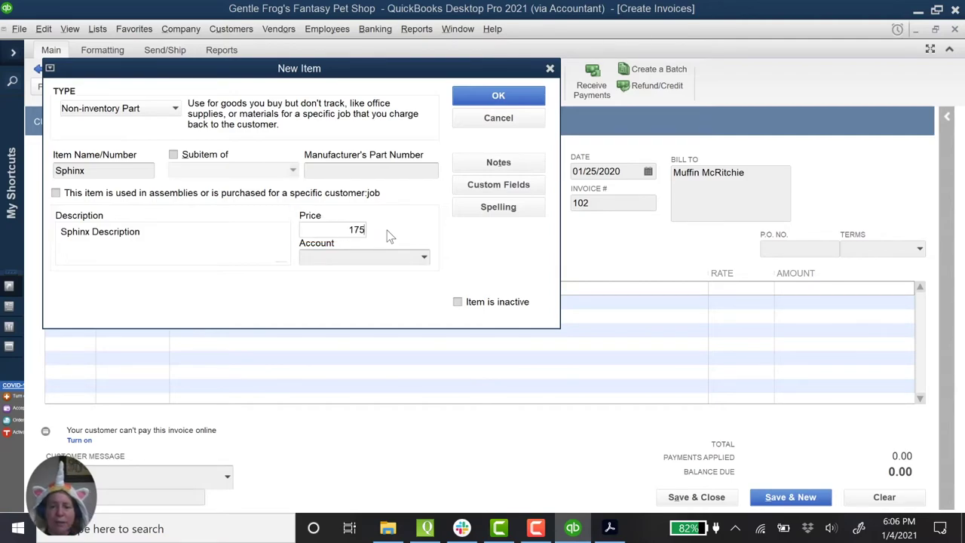
key("Tab")
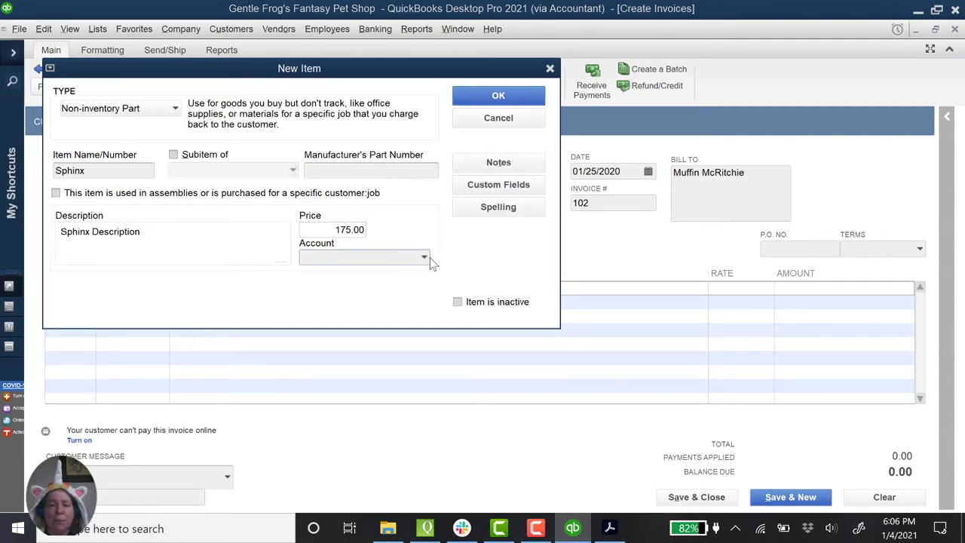
left_click(425, 259)
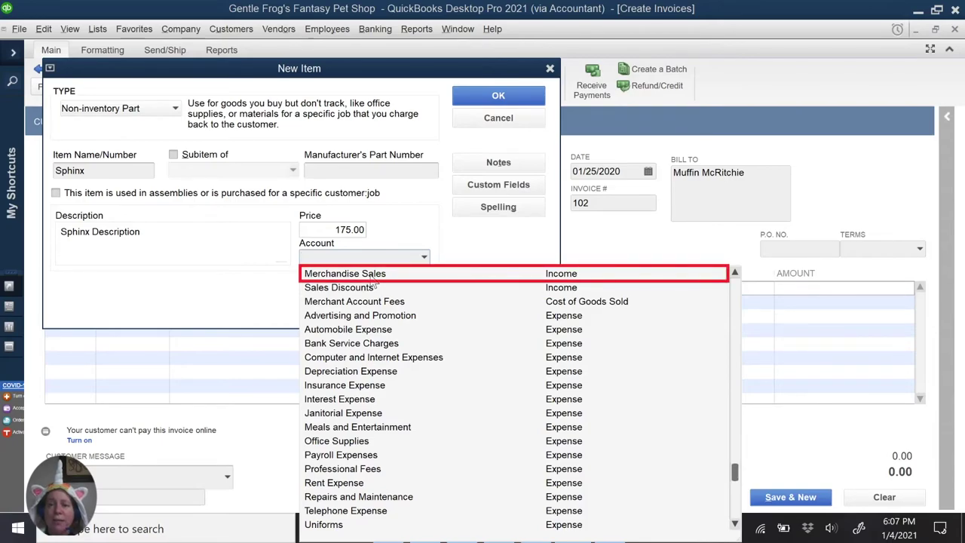
left_click(372, 276)
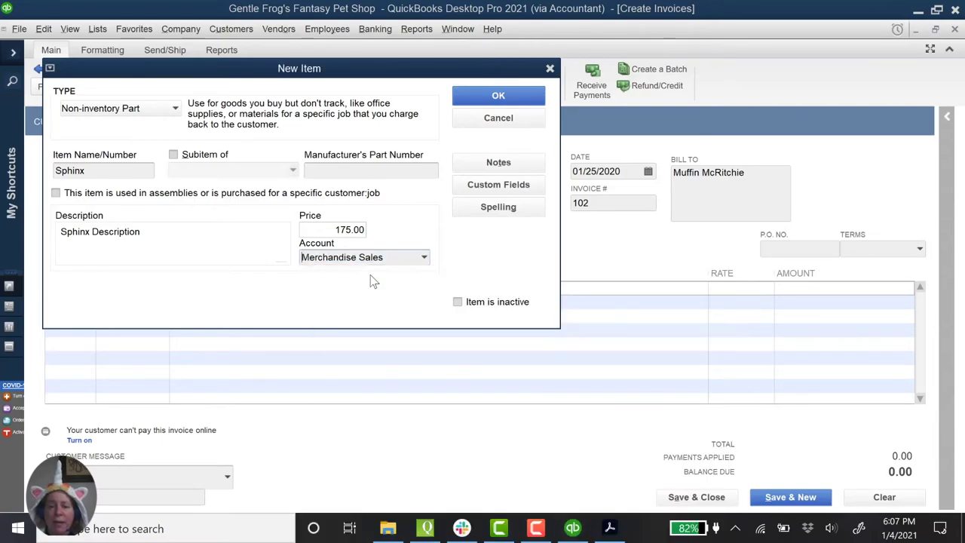
left_click(482, 97)
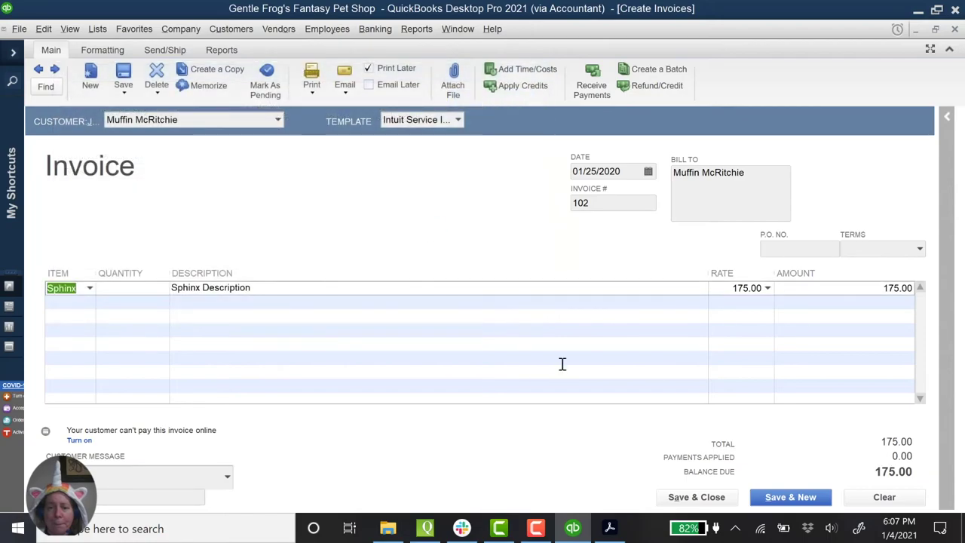
Step: Set the Sphinx line quantity to 10
left_click(103, 288)
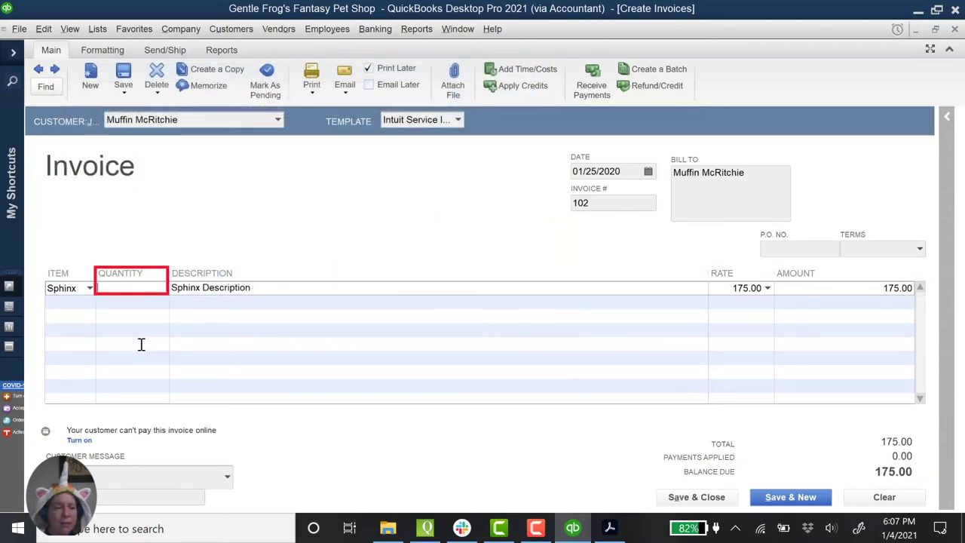
type("10")
key("Tab")
Step: Add Jackalope as a new Non-inventory Part at 200.00 to Merchandise Sales on line two
left_click(83, 304)
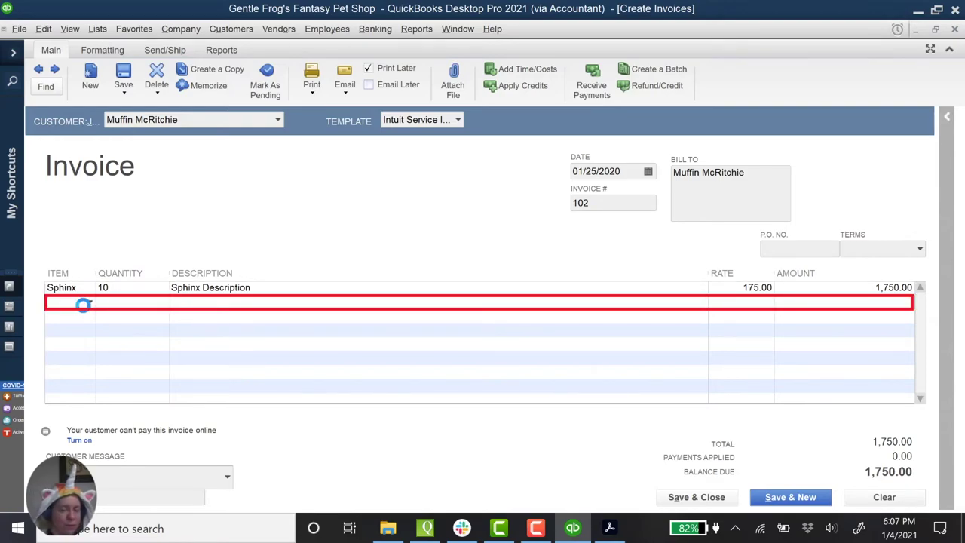
type("Jackal")
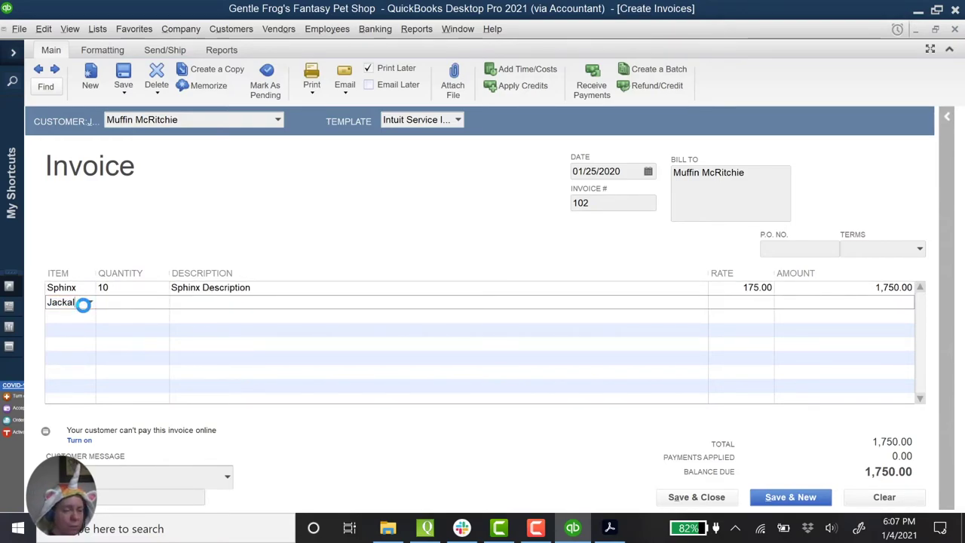
type("ope")
key("Tab")
key("Return")
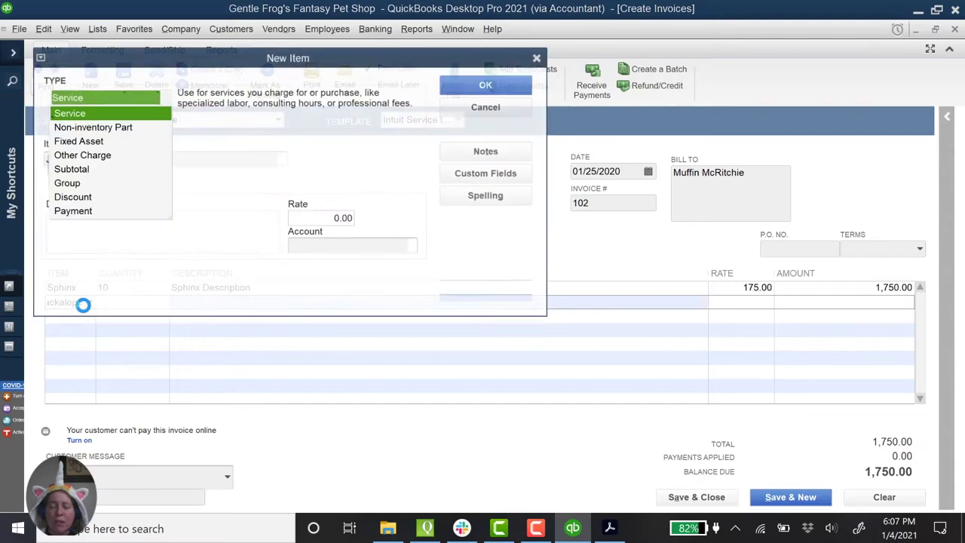
left_click(123, 129)
left_click(147, 217)
type("Jackalope Description goes here")
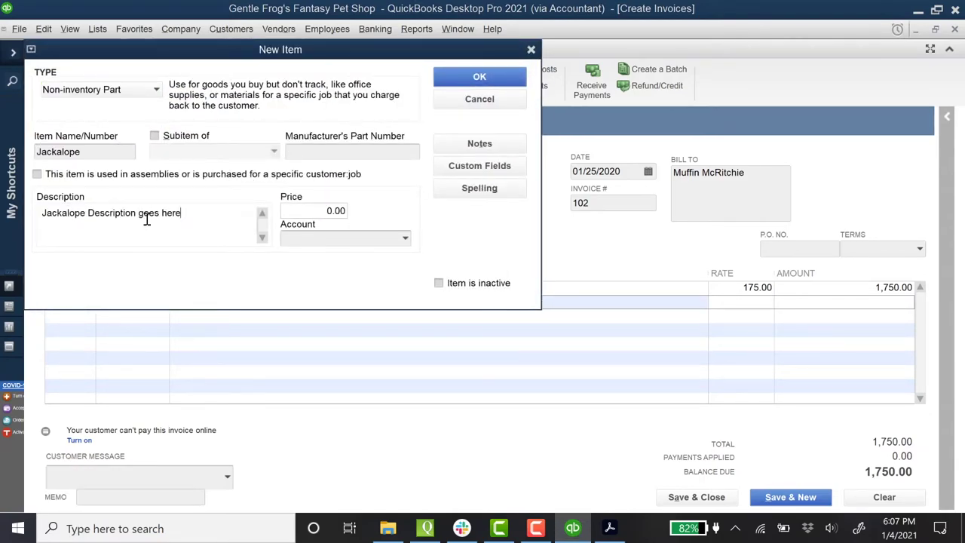
left_click(317, 211)
type("200")
left_click(345, 236)
left_click(339, 256)
left_click(494, 76)
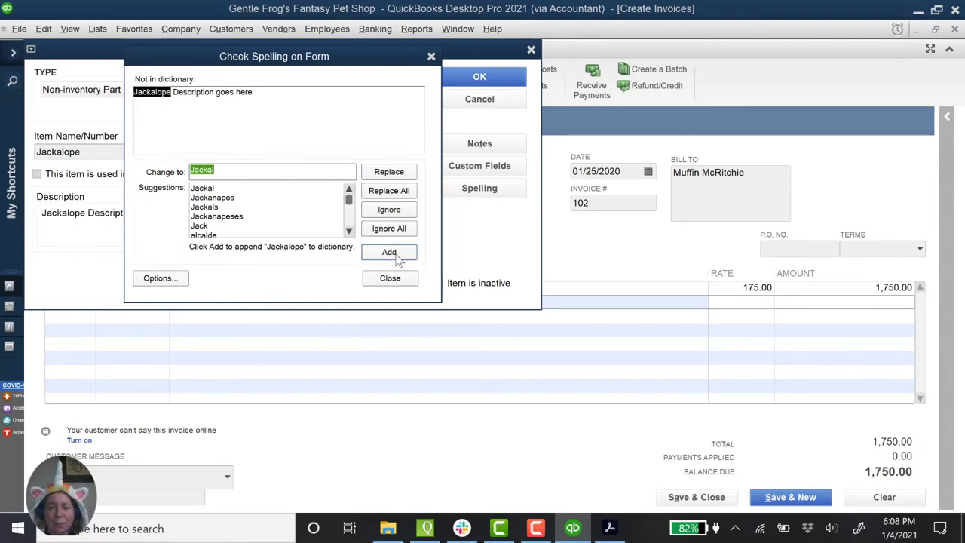
left_click(397, 257)
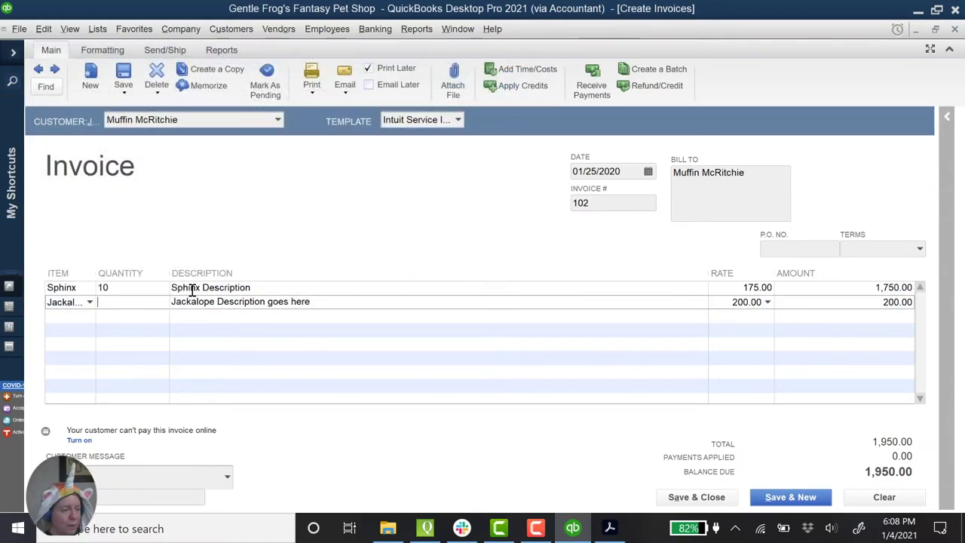
Step: Set Jackalope quantity to 5 and remove 'goes here' from its description
type("5")
key("Tab")
key("Tab")
key("Tab")
key("Tab")
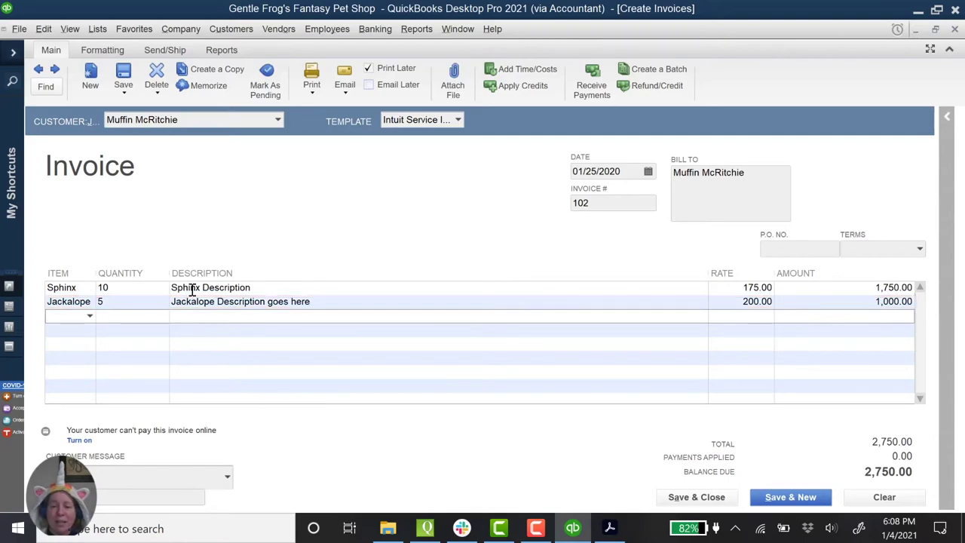
left_click(314, 302)
left_click(270, 302)
left_click_drag(270, 302, 369, 304)
key("BackSpace")
key("Tab")
Step: Add new item Shoelace Snake, 'Shoelaces for all' at 225.00, billing 10 on line three
left_click(83, 318)
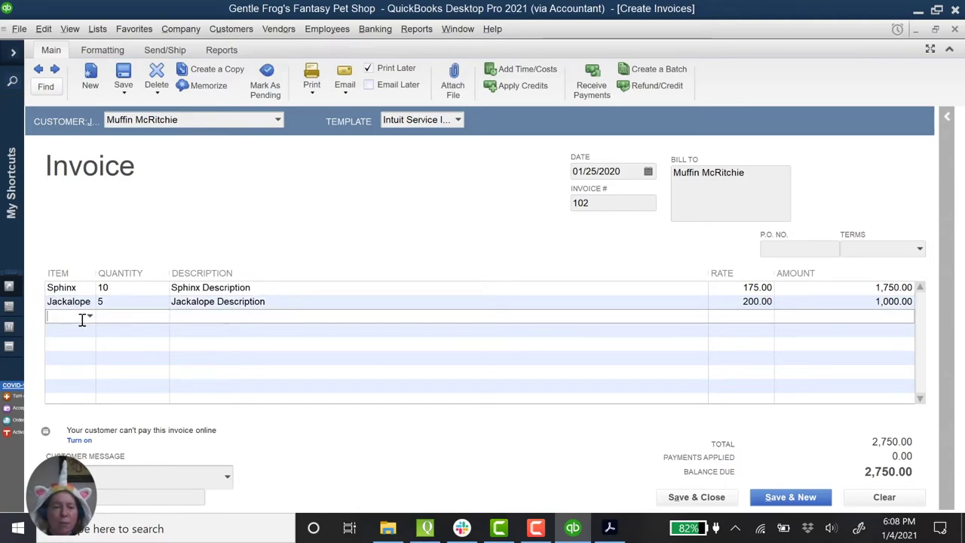
type("Sho")
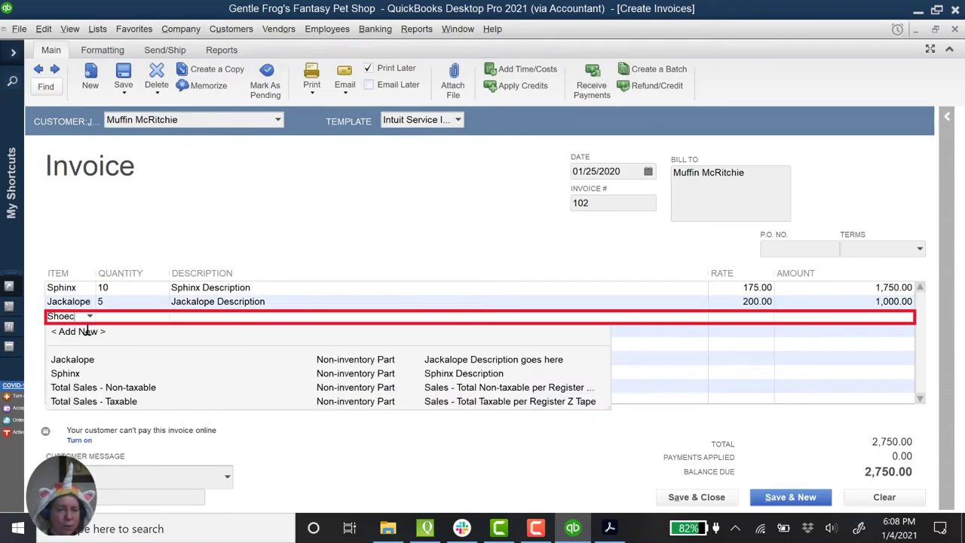
type("elace Snake")
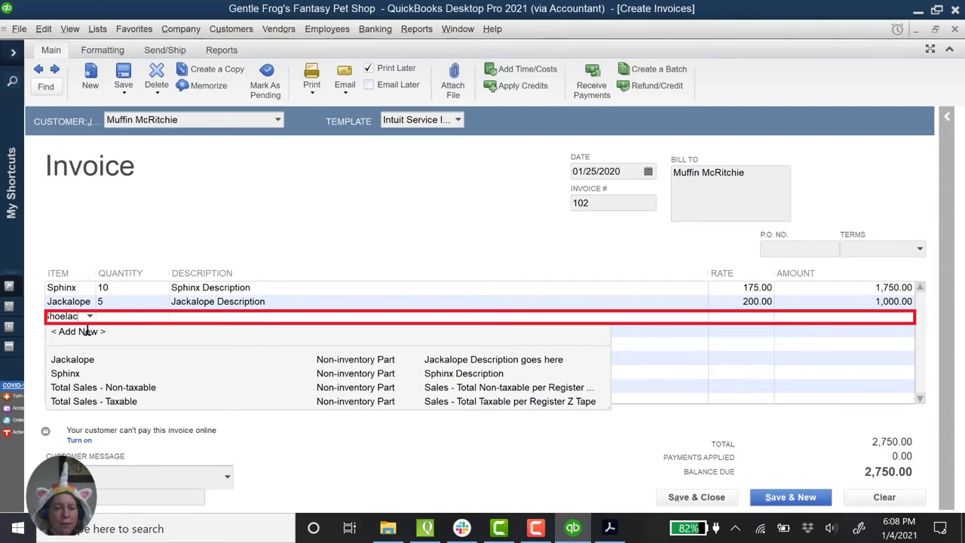
key("Tab")
key("Return")
left_click(188, 189)
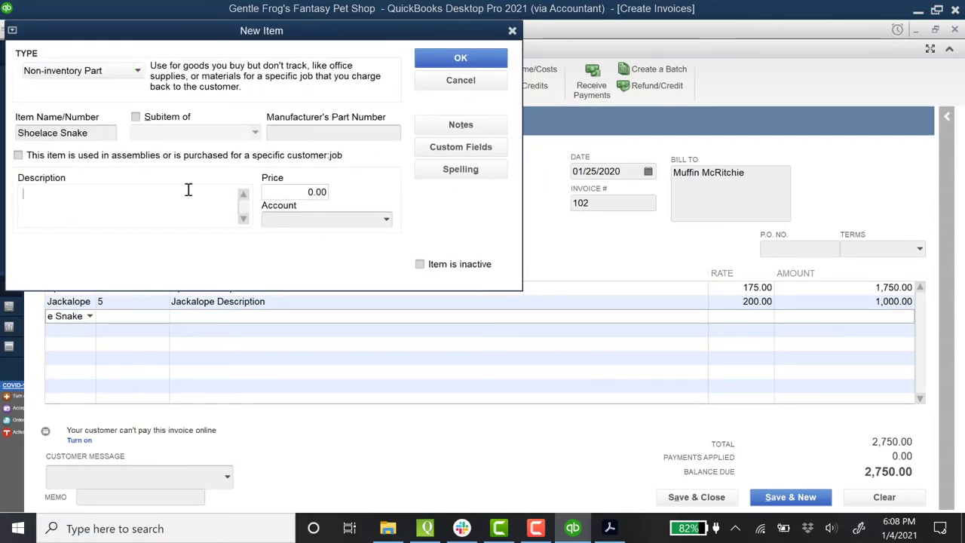
type("Shoelaces for all")
key("Tab")
type("225")
key("Tab")
key("Return")
type("10")
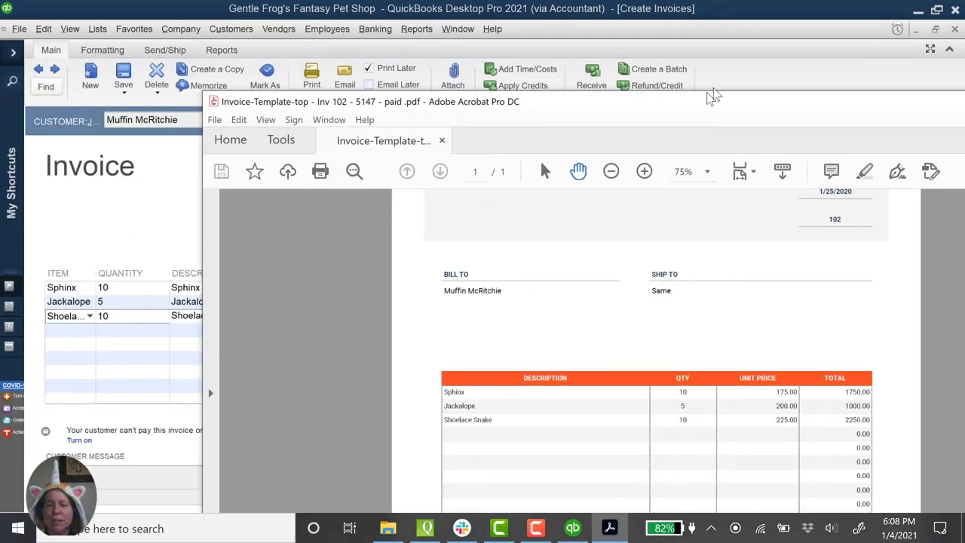
Step: Scroll the invoice PDF to the 147.00 shipping and 5,147.00 balance due, then move Acrobat aside
scroll(582, 415, "down", 3)
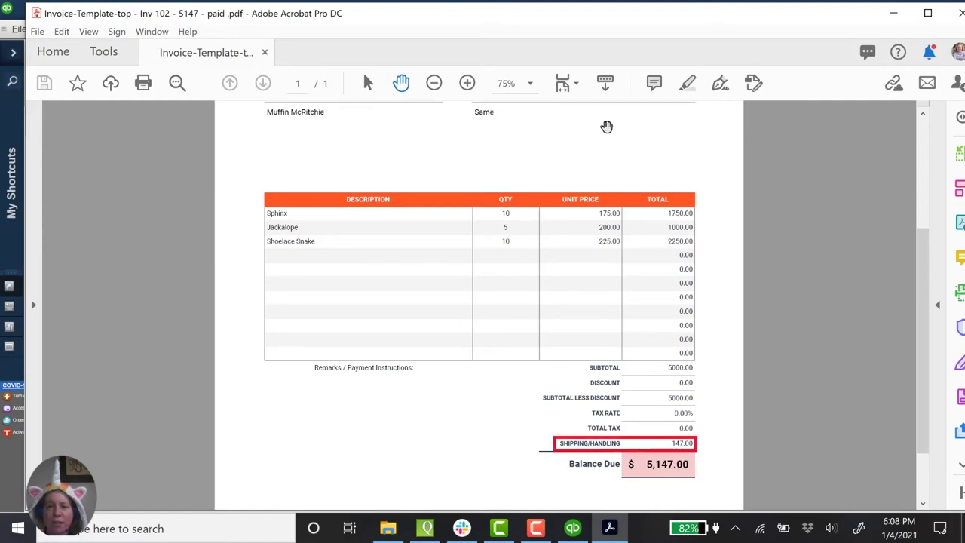
left_click_drag(694, 22, 0, 68)
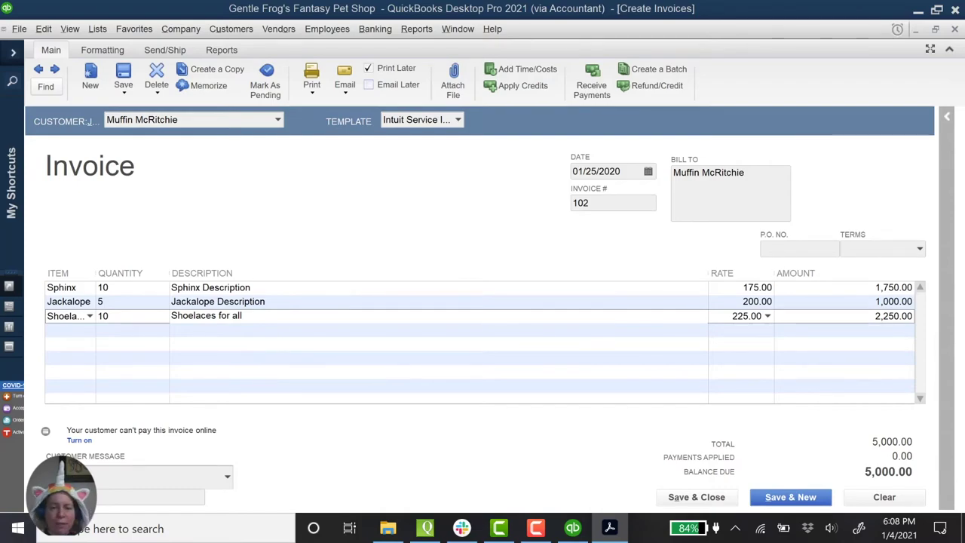
Step: Enter Shipping and Handling as a new fourth-line item and fill in its description
left_click(79, 329)
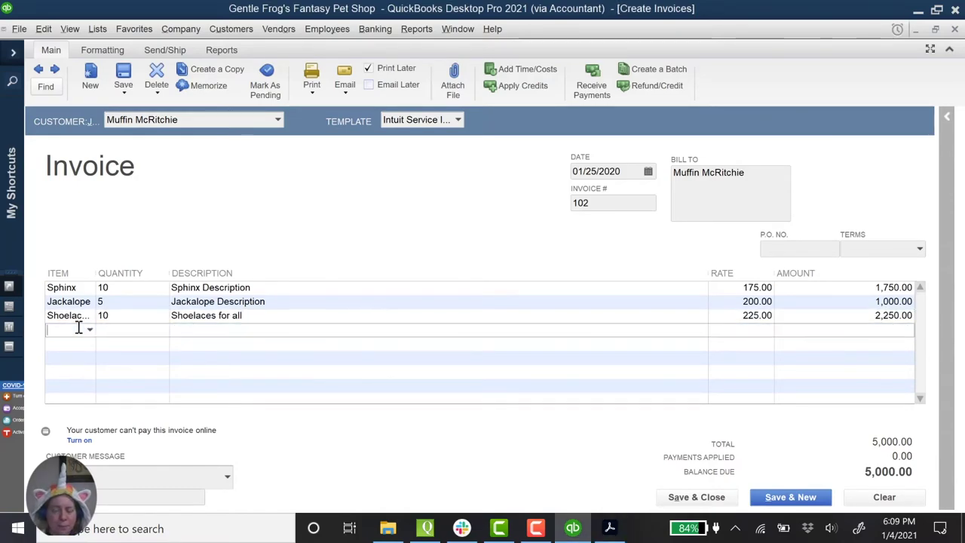
type("Shipping")
type(" and")
type(" Handling")
key("Tab")
key("Return")
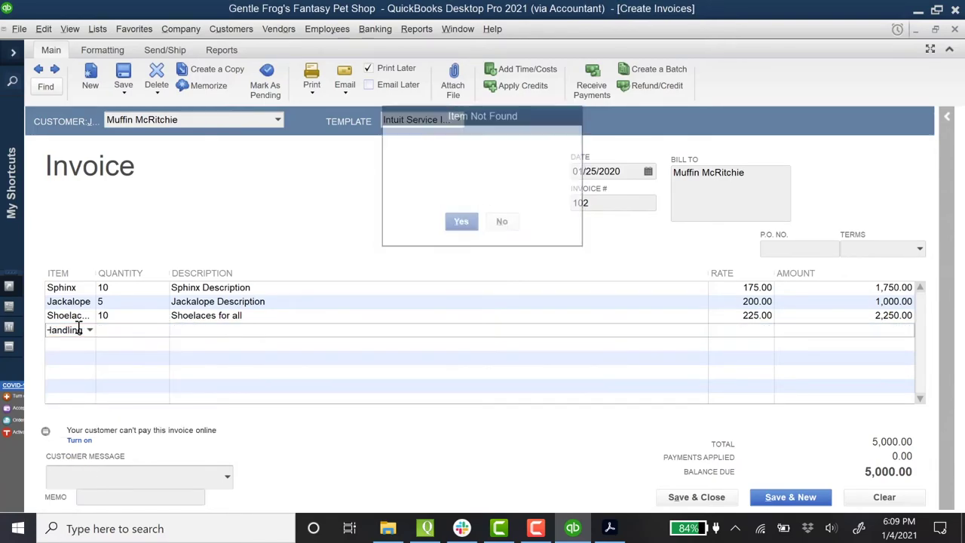
left_click(125, 176)
type("Shipping and Handling")
key("Tab")
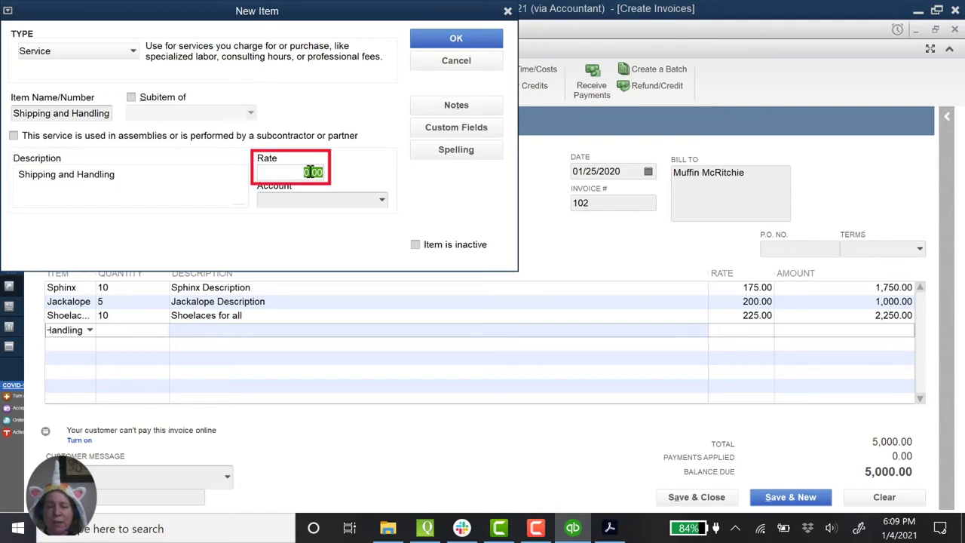
Step: Link the item to a newly created Shipping and Handling income account
left_click(382, 201)
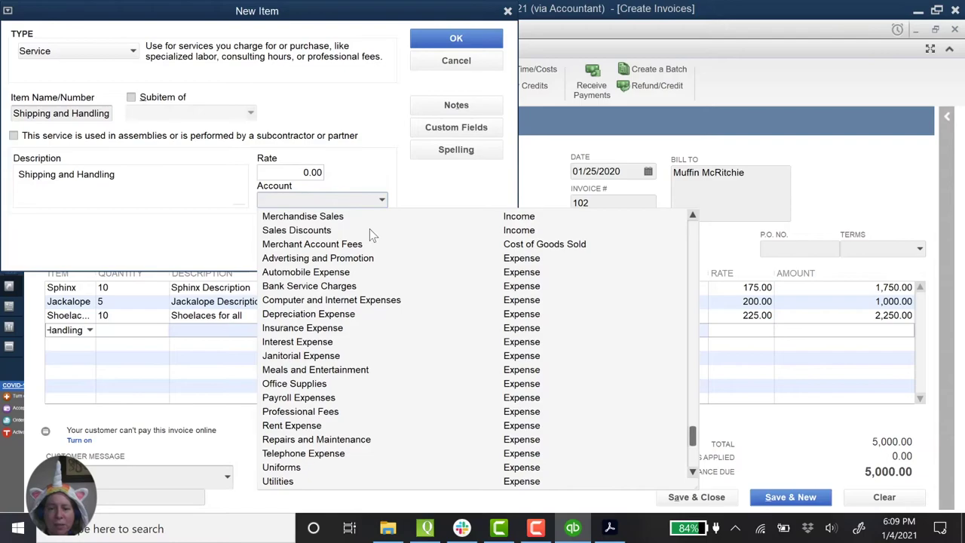
scroll(370, 229, "up", 1)
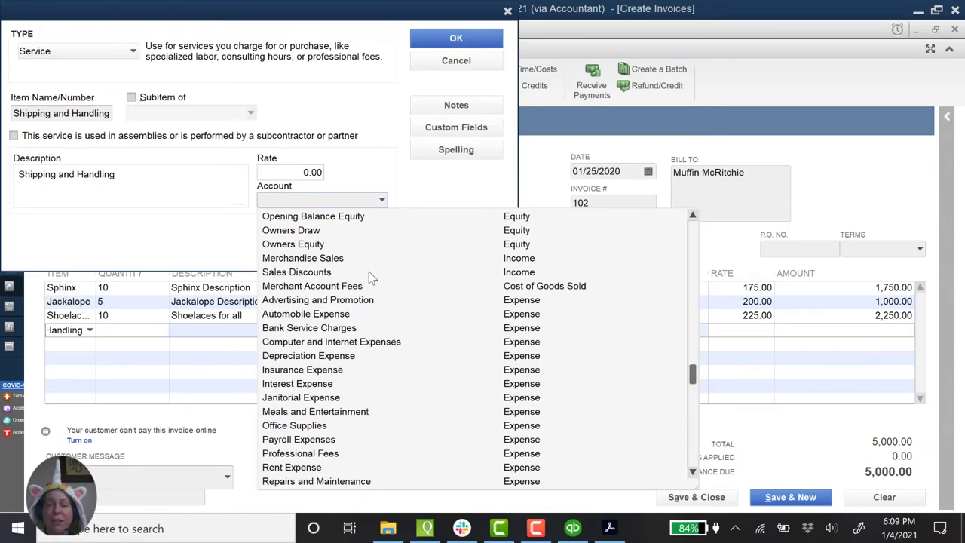
scroll(374, 276, "up", 3)
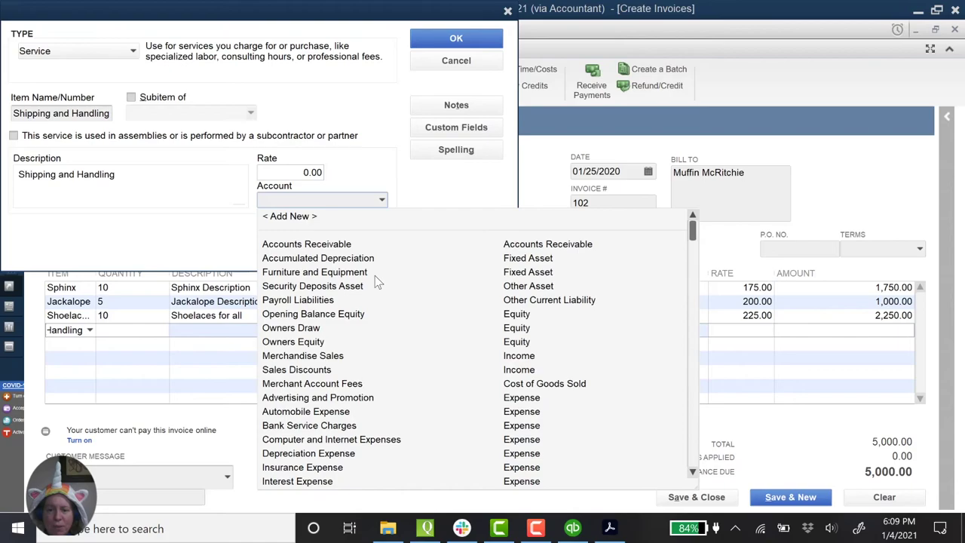
left_click(299, 217)
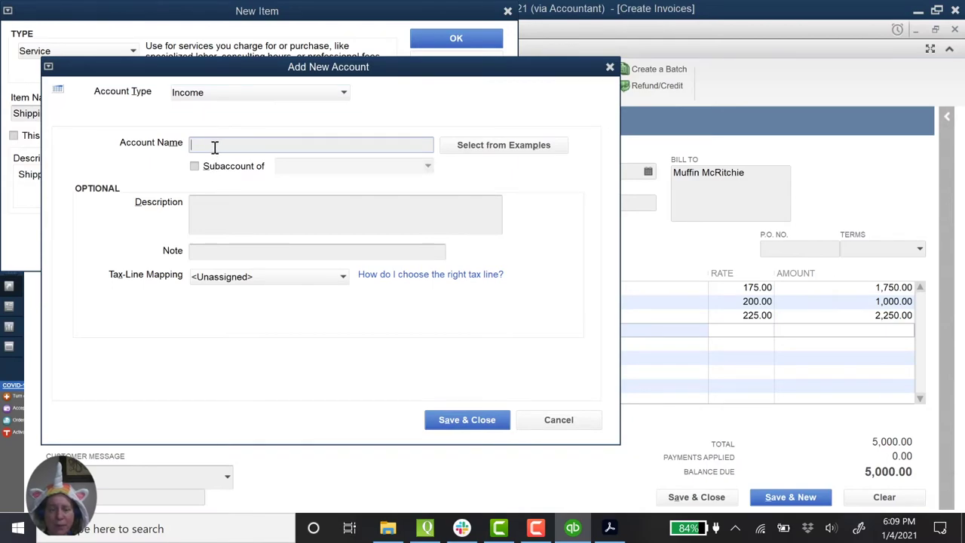
type("Shipping and Handling")
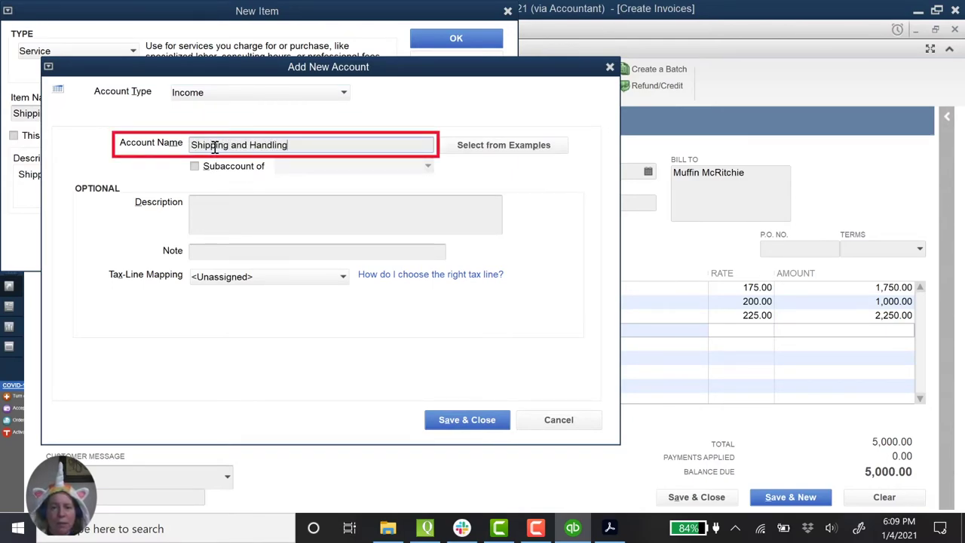
left_click(466, 421)
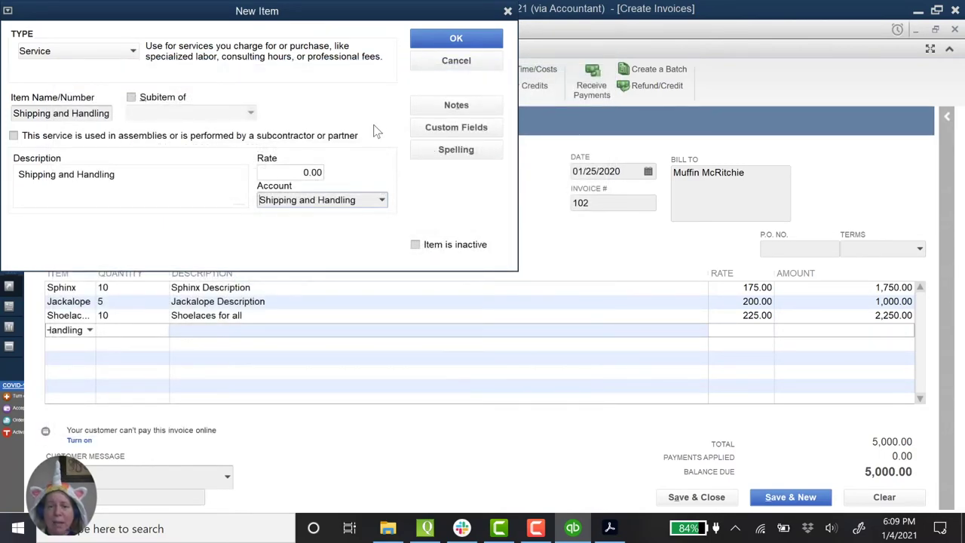
Step: Charge 147.00 for Shipping and Handling on invoice 102 and save it past the date warning
left_click(461, 39)
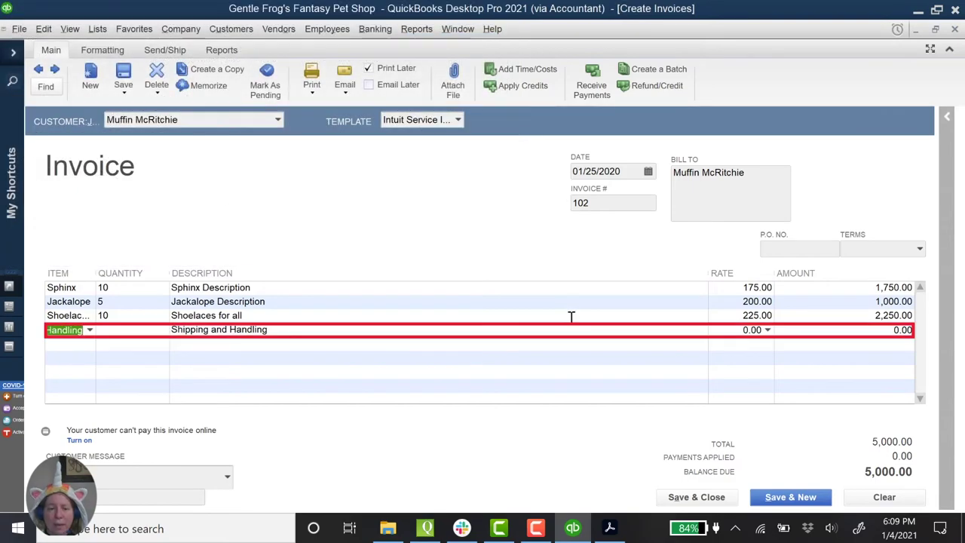
key("Tab")
key("Tab")
key("Tab")
type("147")
key("Tab")
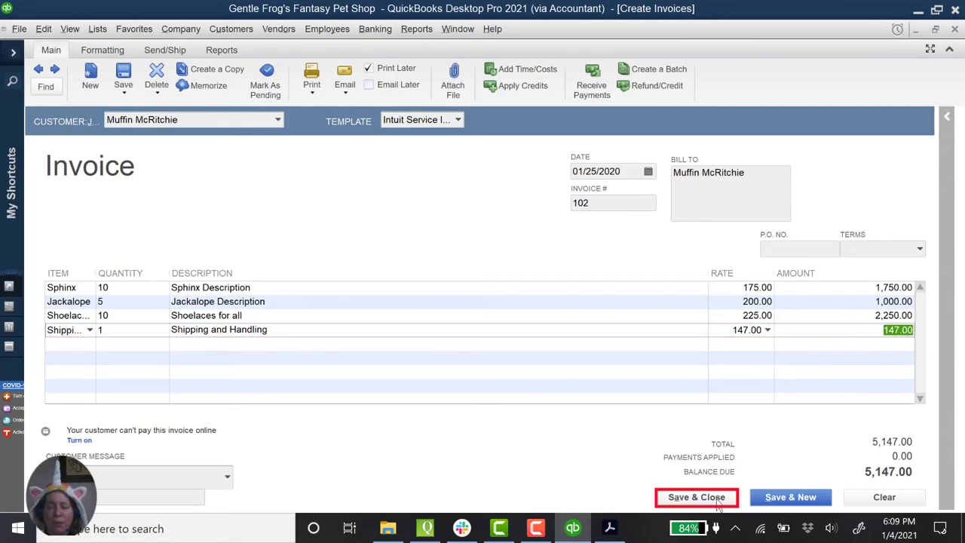
left_click(696, 498)
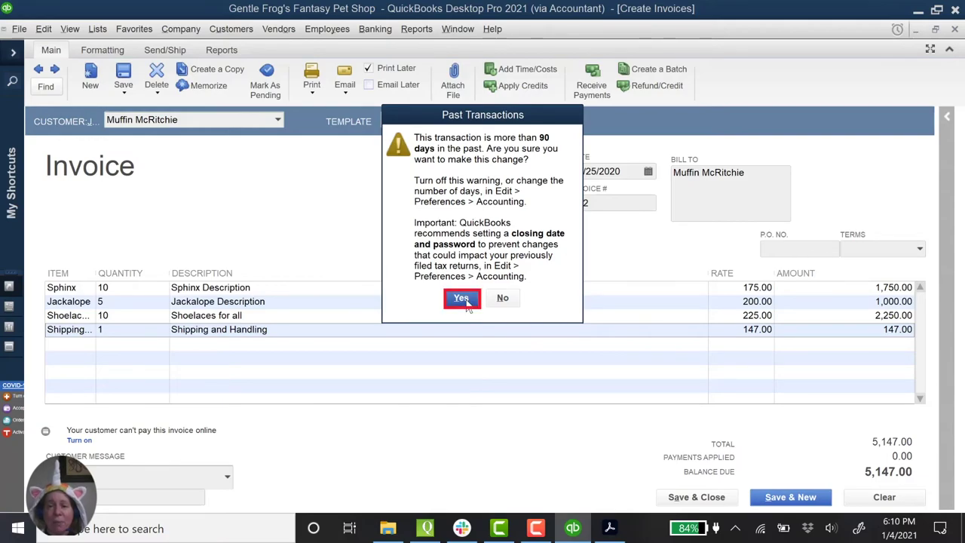
left_click(464, 299)
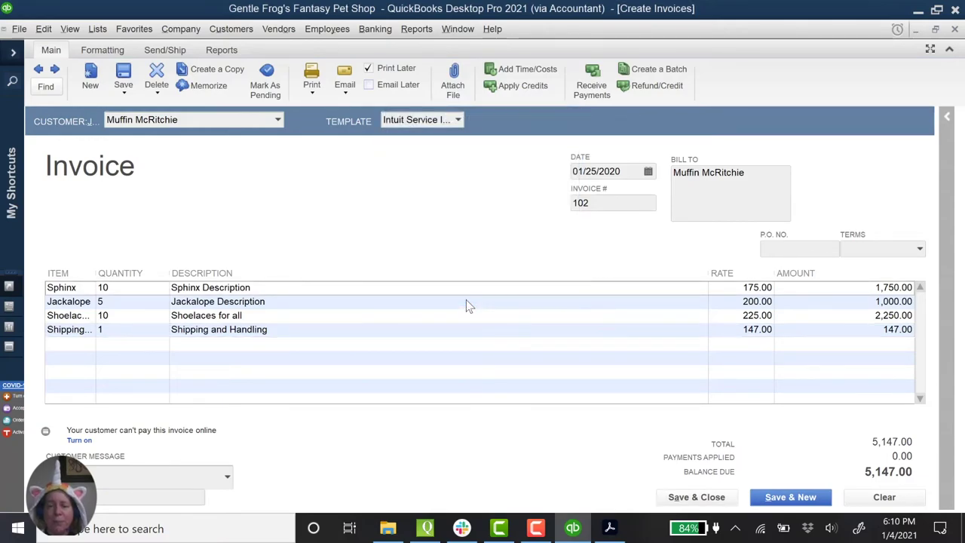
Step: Uncheck the 90-days-past and 30-days-future date warnings in Accounting company preferences
left_click(43, 29)
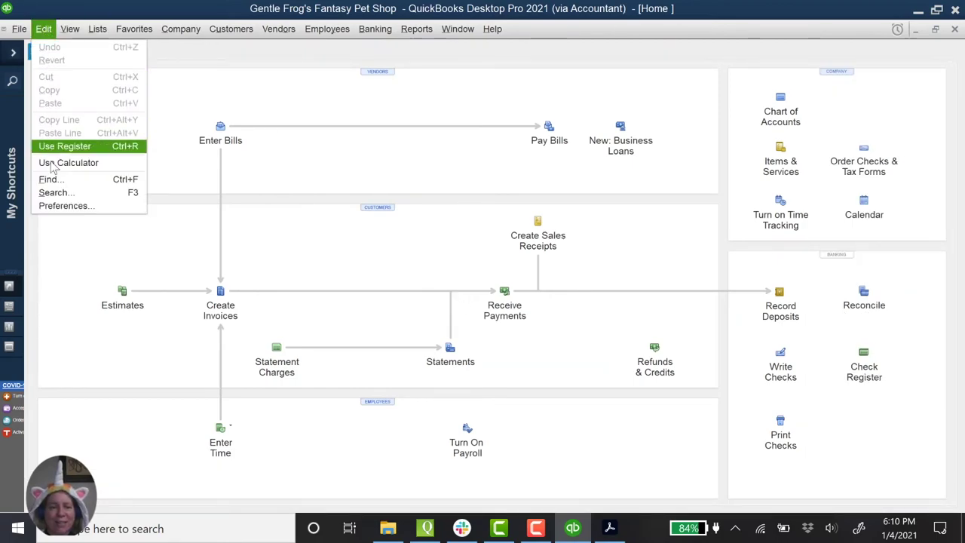
left_click(66, 209)
left_click(128, 110)
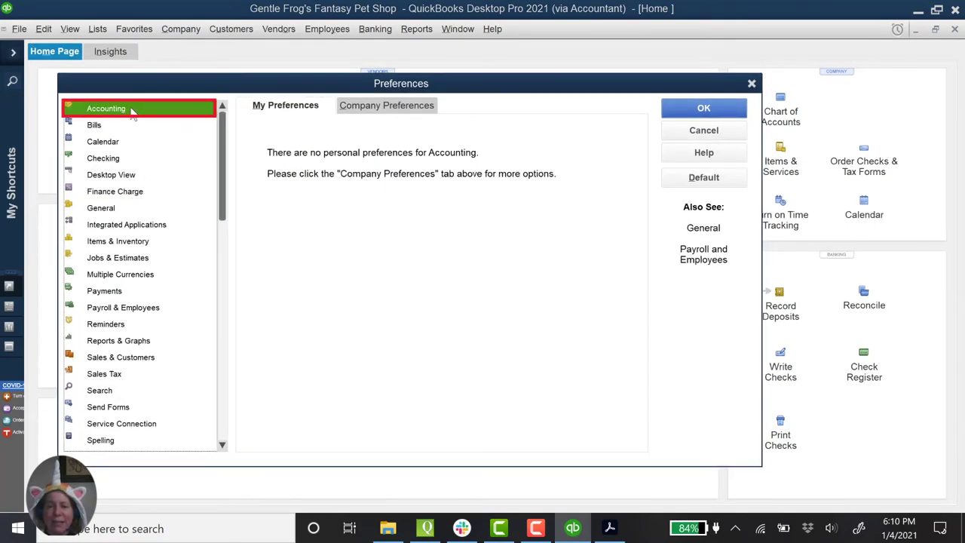
left_click(392, 114)
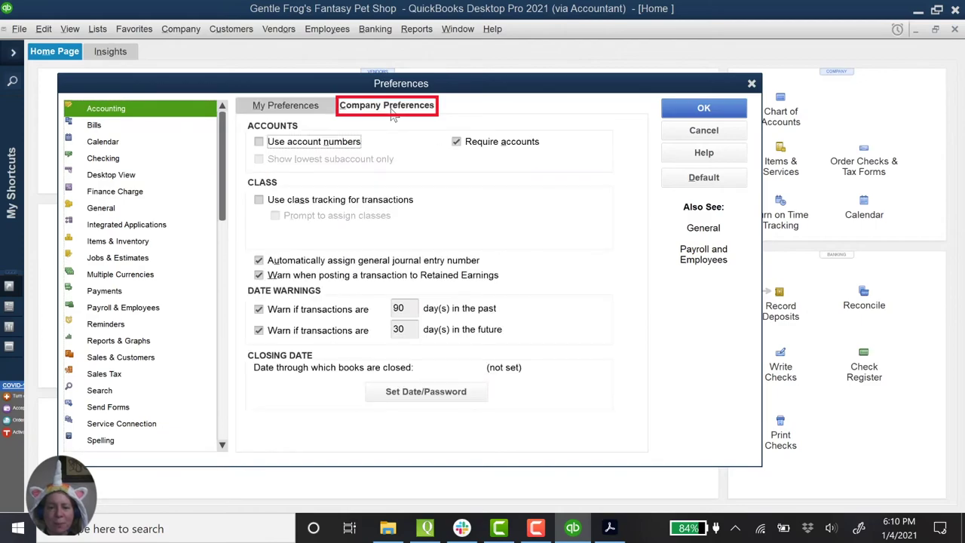
left_click(258, 309)
left_click(258, 330)
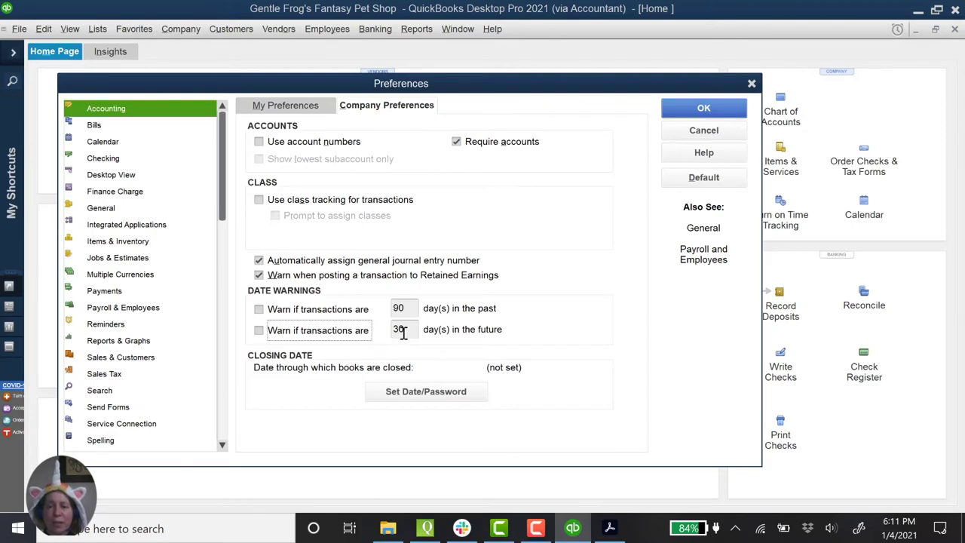
Step: Save the preferences and open Receive Payments for the customer paying invoice 102
left_click(712, 111)
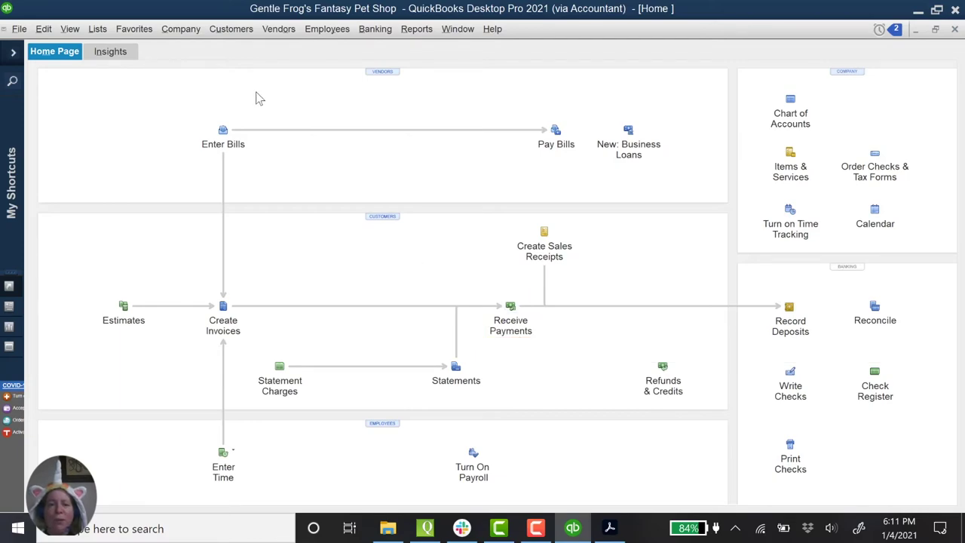
left_click(239, 32)
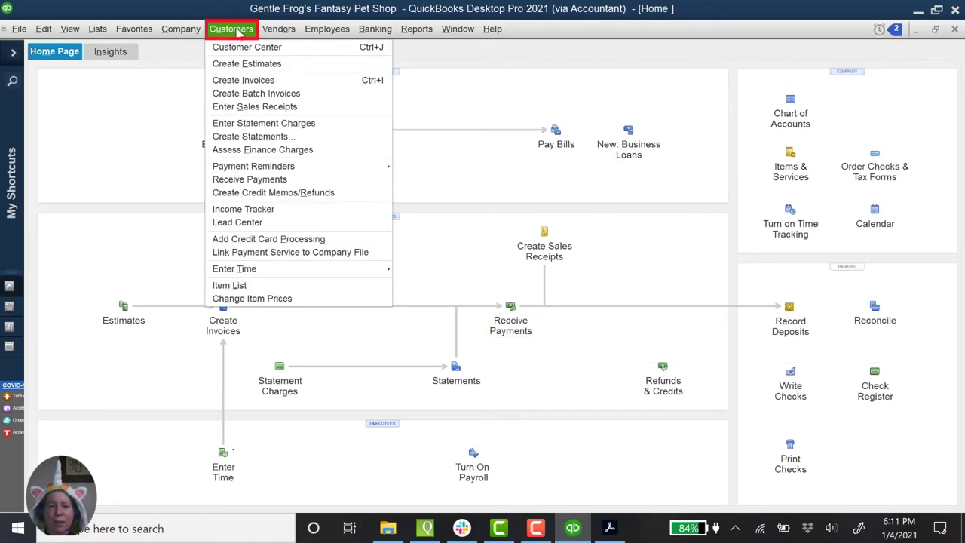
left_click(266, 181)
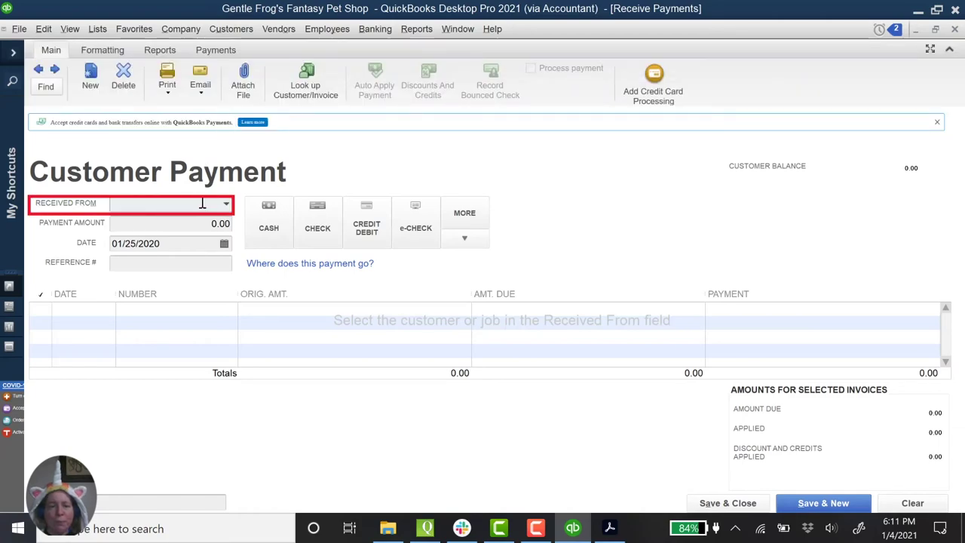
left_click(226, 205)
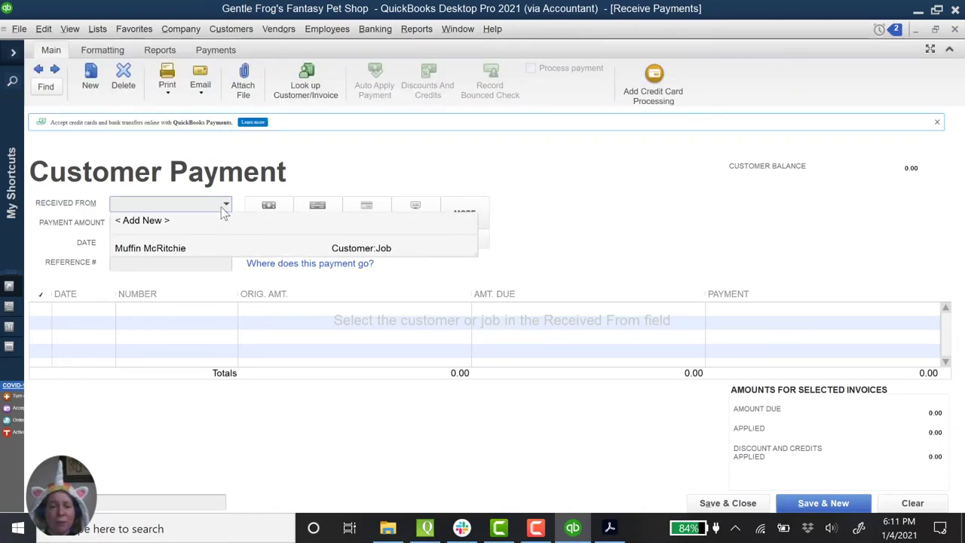
left_click(177, 249)
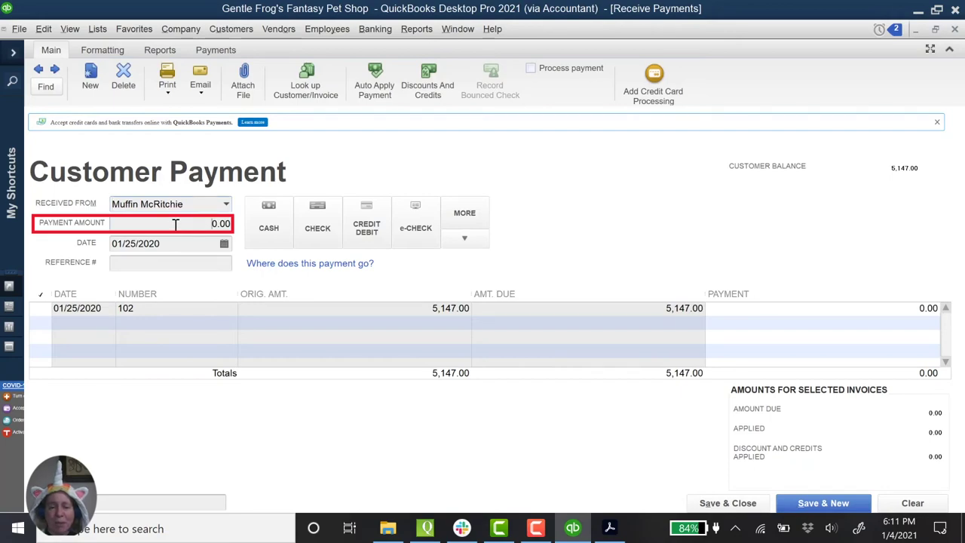
Step: Enter a 5,147.00 cash payment dated 01/27/2020 applied to invoice 102
left_click(176, 224)
key("BackSpace")
key("BackSpace")
key("BackSpace")
key("BackSpace")
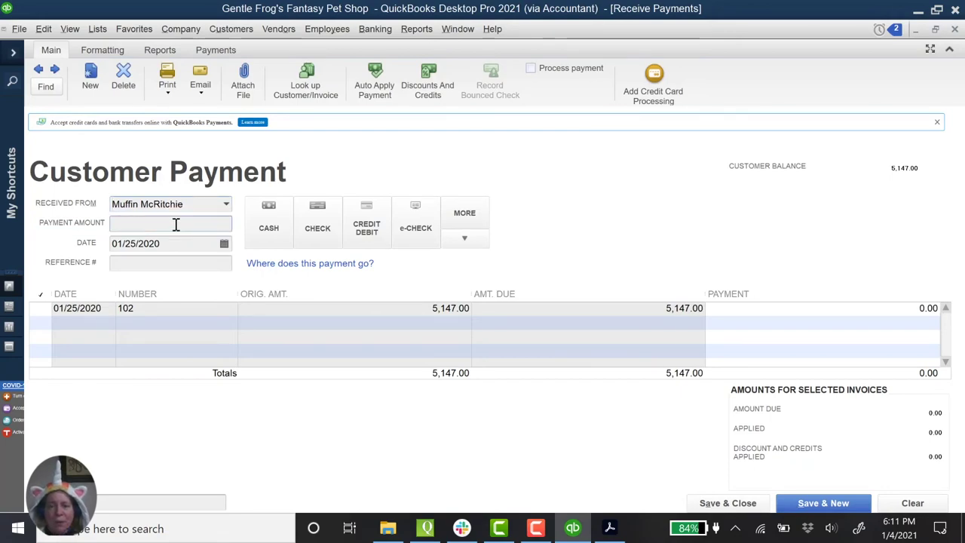
type("5147")
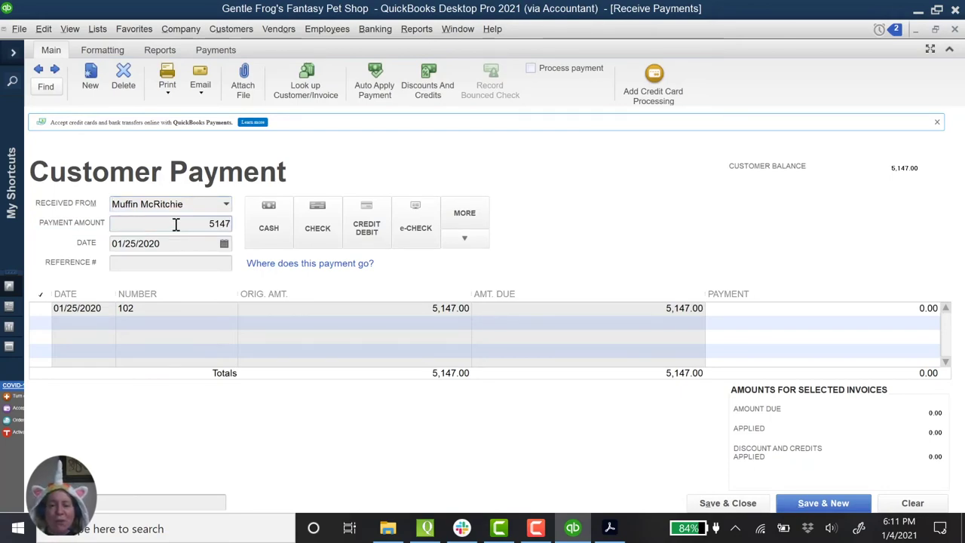
key("Tab")
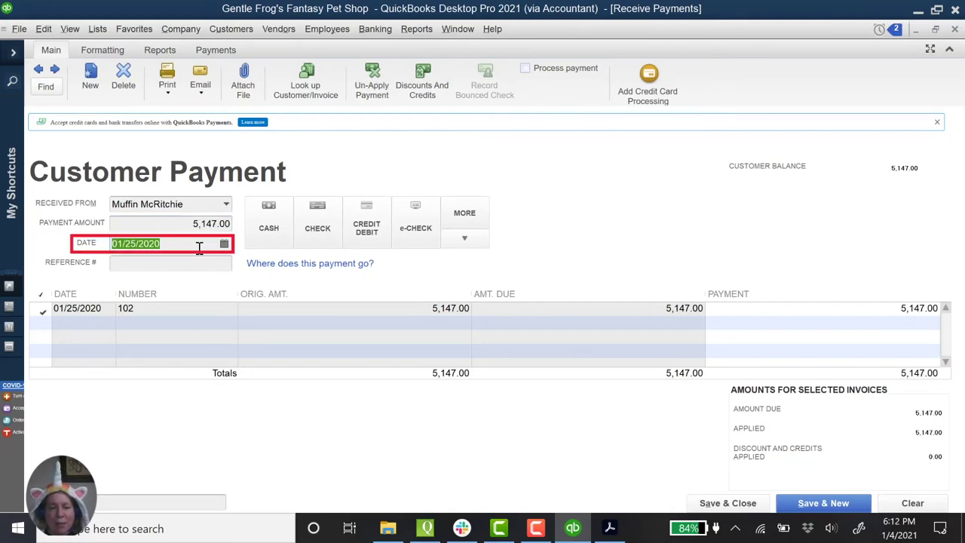
type("01/27/20")
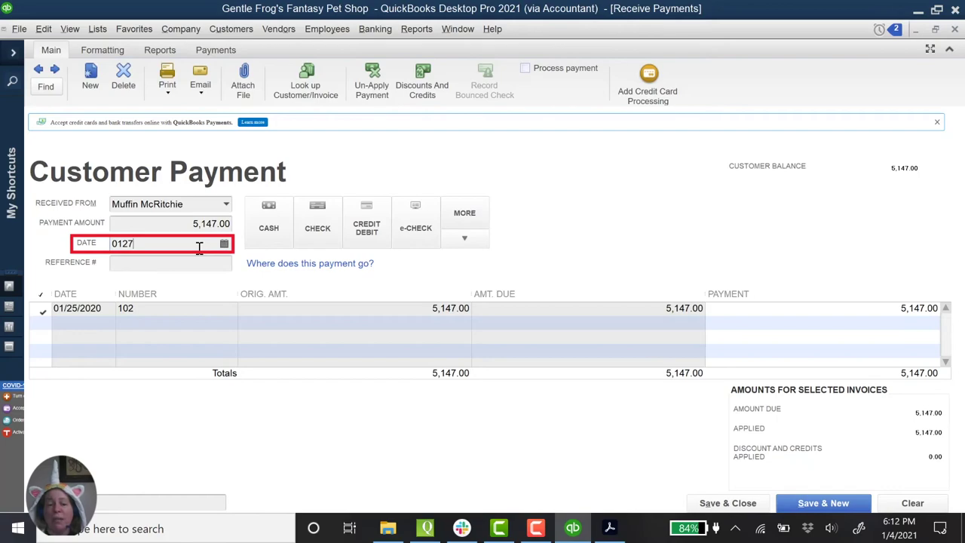
key("Tab")
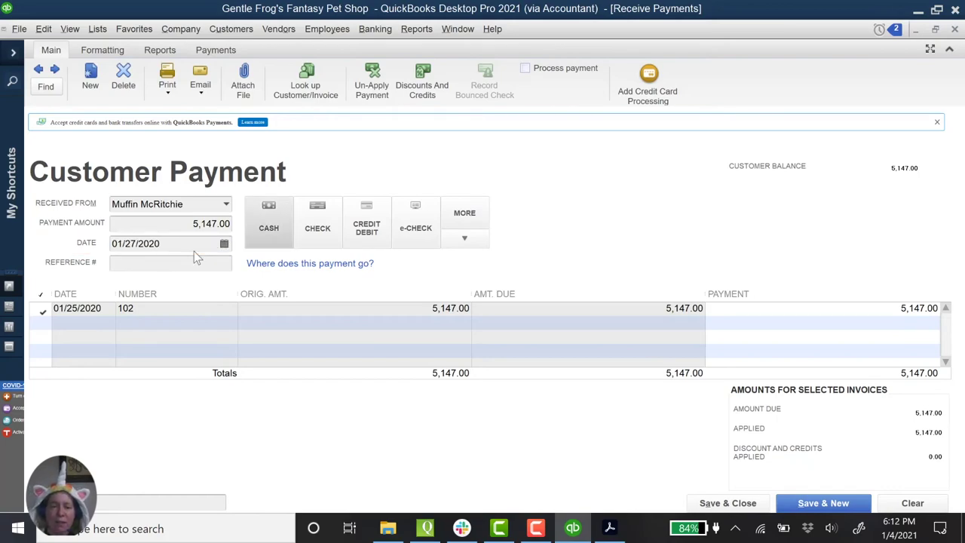
left_click(286, 237)
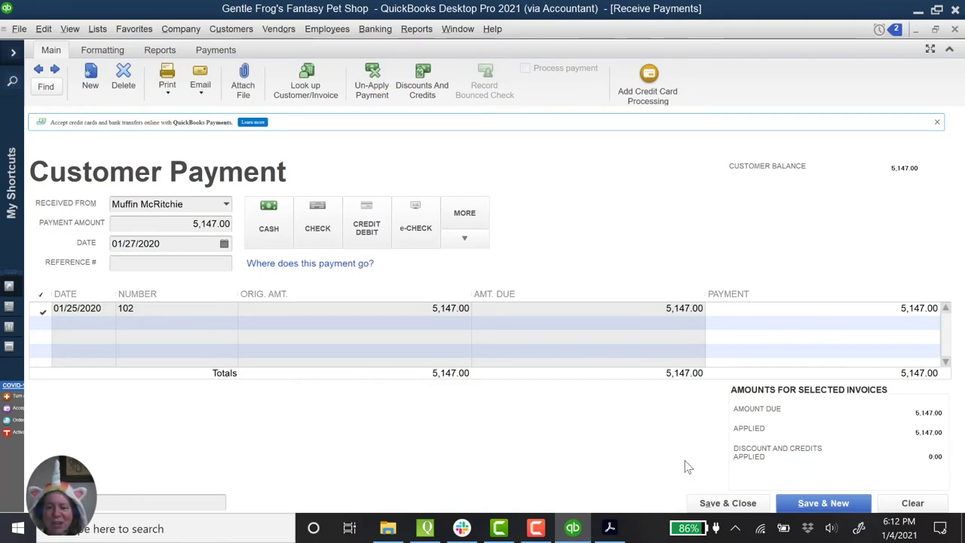
Step: Save the payment, then open 'Invoice-Template-top - Inv 101 - 1073 - paid' from the GFFPS folder
left_click(724, 505)
left_click(387, 528)
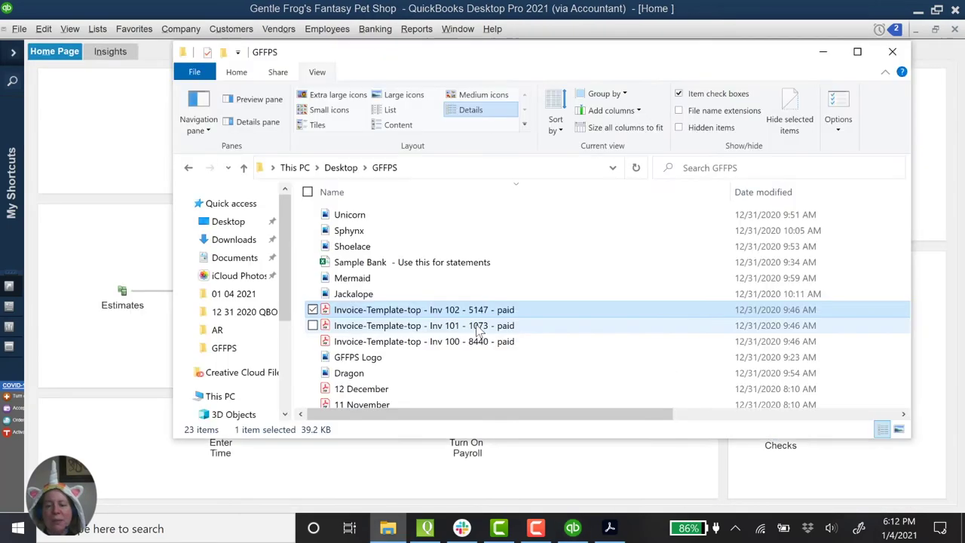
double_click(532, 325)
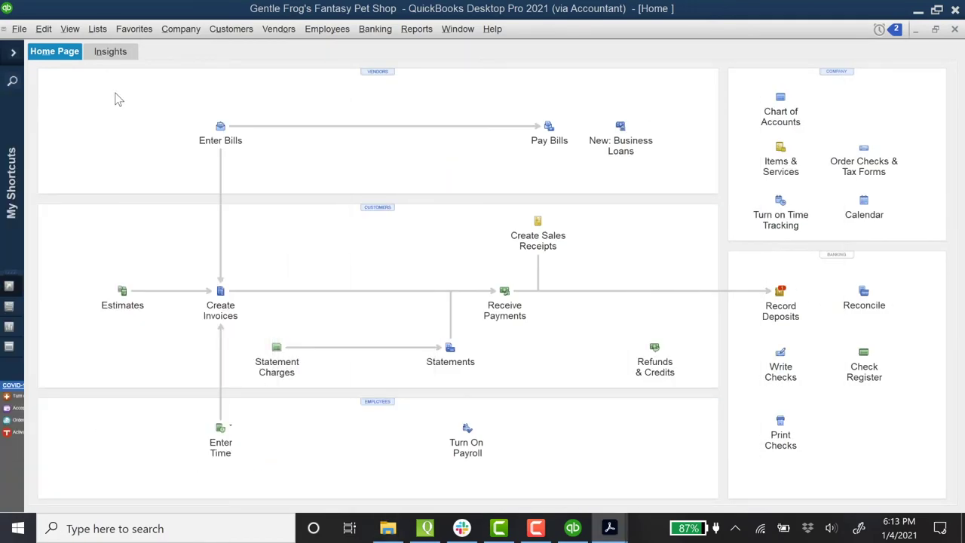
Step: Start a new invoice and fill in the customer's name
left_click(231, 28)
left_click(234, 78)
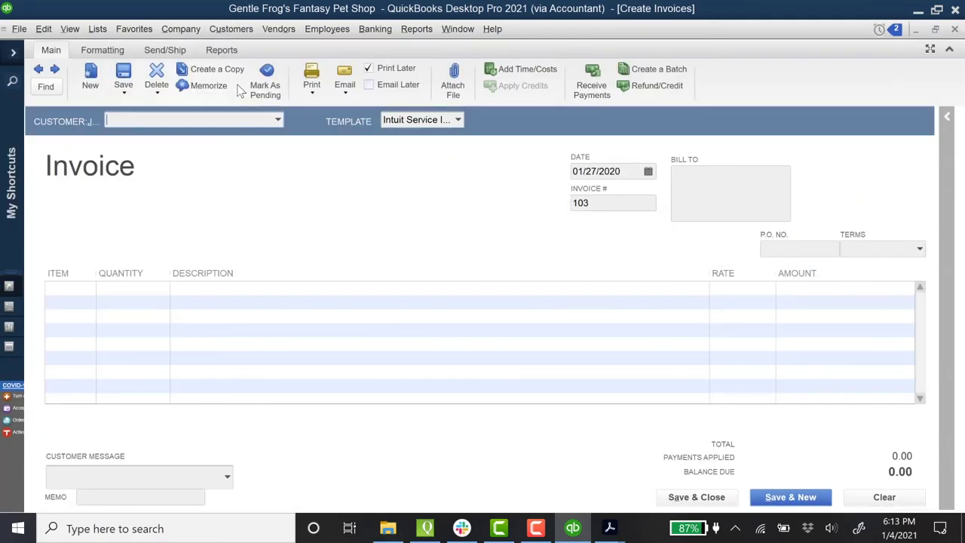
type("Muffin McRitchie")
key("Tab")
Step: Add a new Mermaid item priced 150.00 with quantity 7
left_click(78, 289)
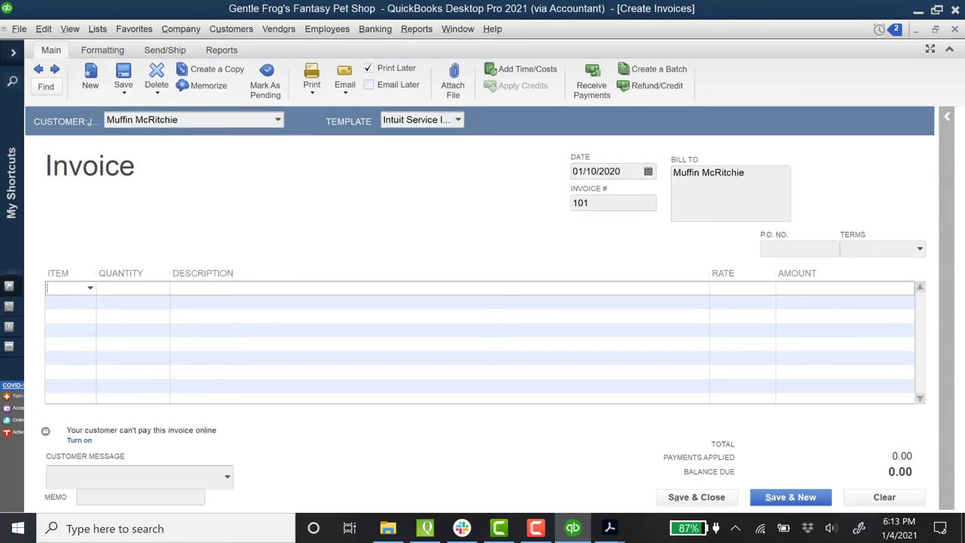
type("Mermaid")
key("Tab")
left_click(194, 172)
type("Mermaid150")
left_click(457, 37)
type("7")
key("Tab")
key("Tab")
Step: Add a 23.00 Shipping line and save the invoice
key("Tab")
key("Tab")
type("Shipping")
key("Tab")
type("1")
key("Tab")
key("Tab")
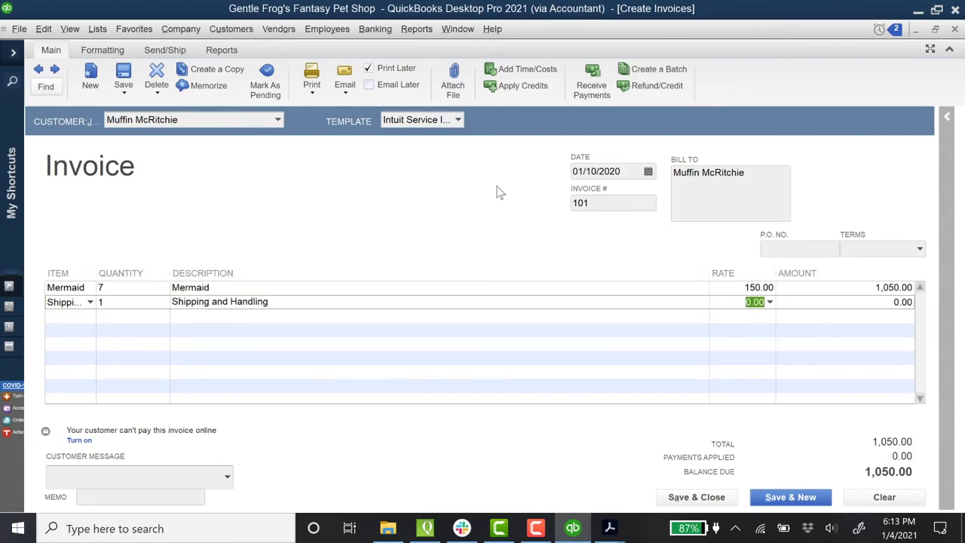
type("23")
key("Tab")
left_click(697, 497)
Step: Reopen invoice 101 from the customer's record and save it again
key("ctrl+j")
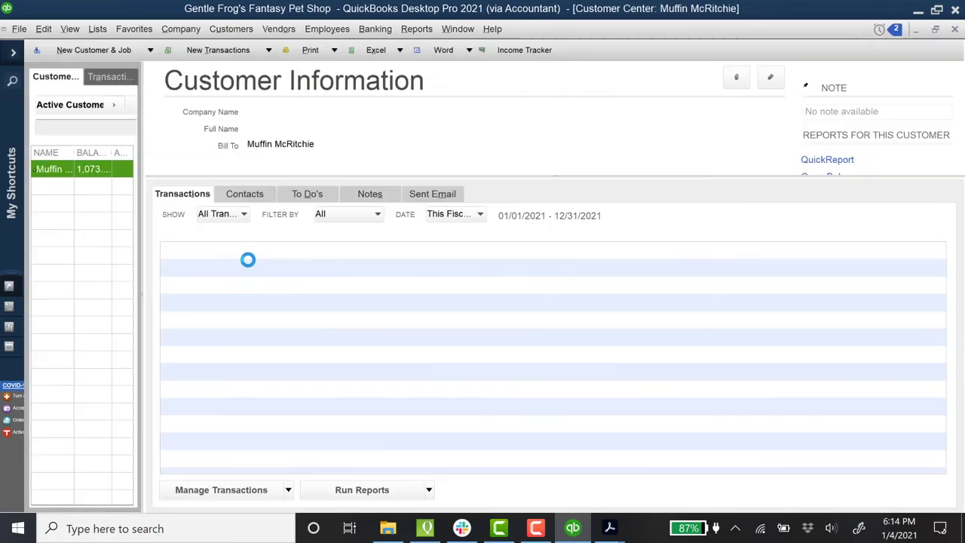
double_click(281, 280)
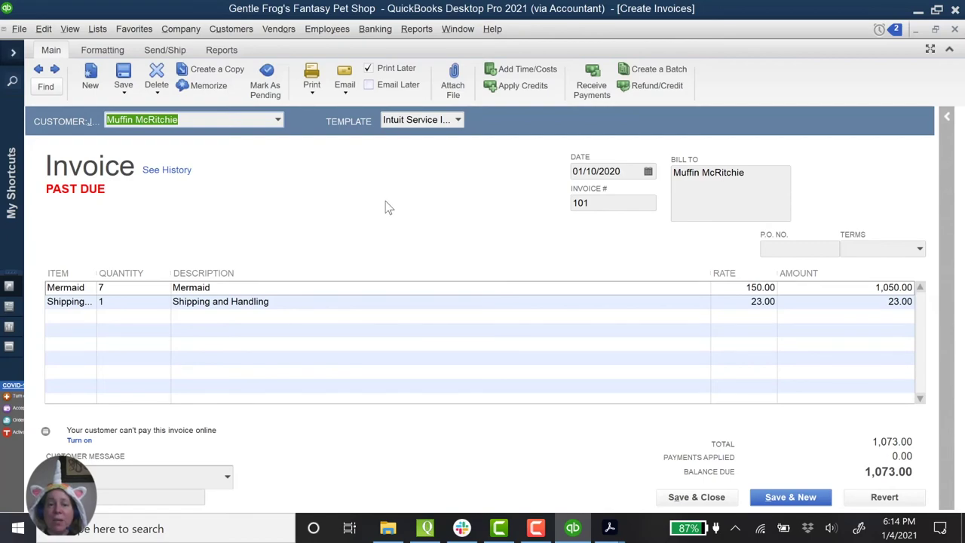
left_click(130, 70)
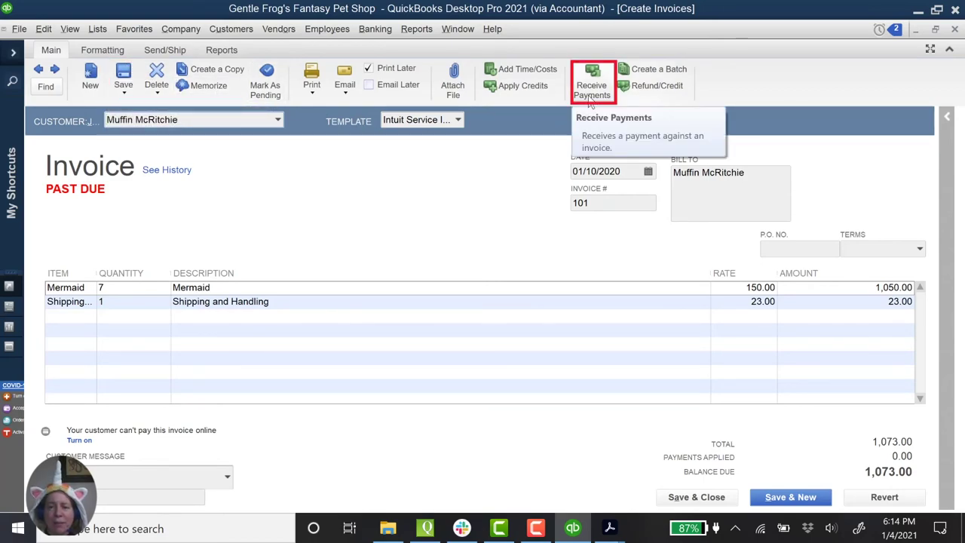
Step: Record check 1234 for 1,073.00 dated 01/12/2020 against invoice 101
left_click(590, 97)
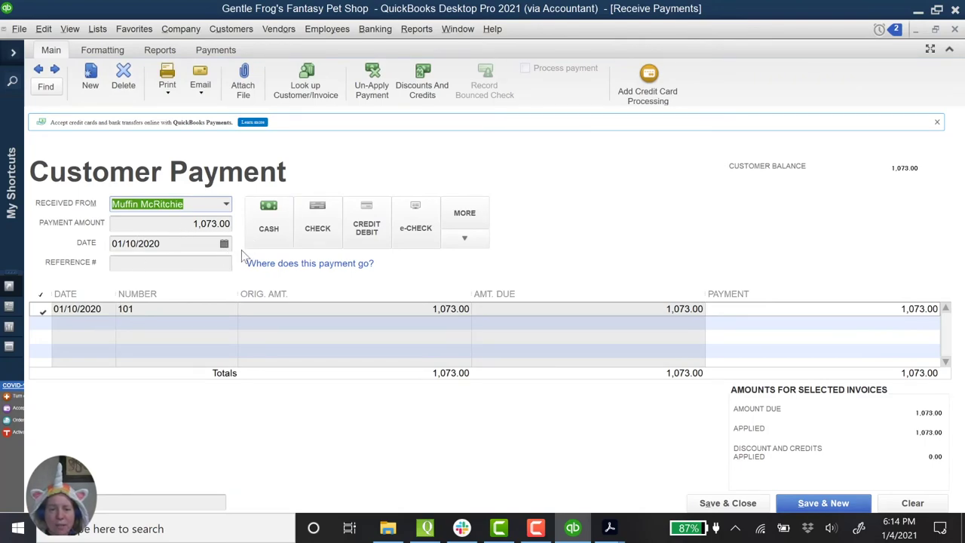
left_click(323, 226)
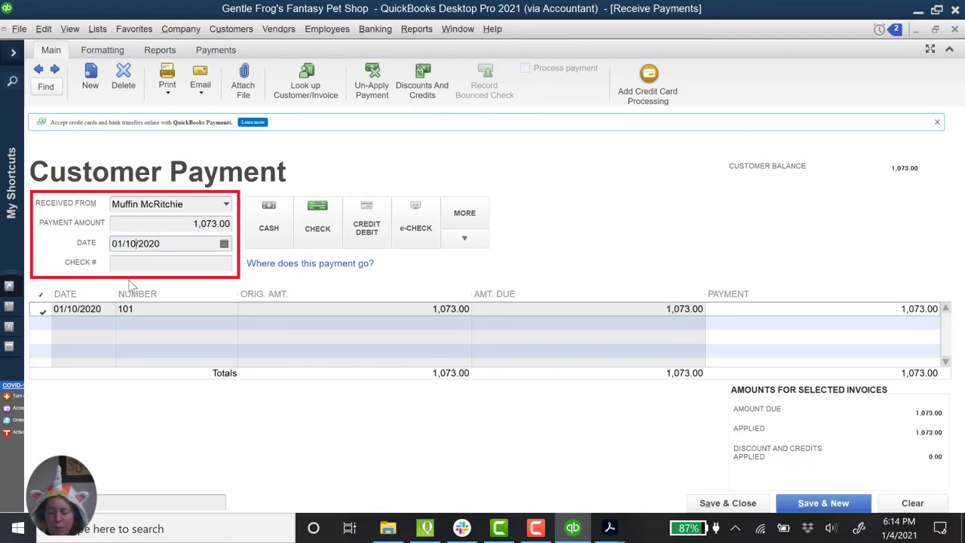
key("BackSpace")
type("2")
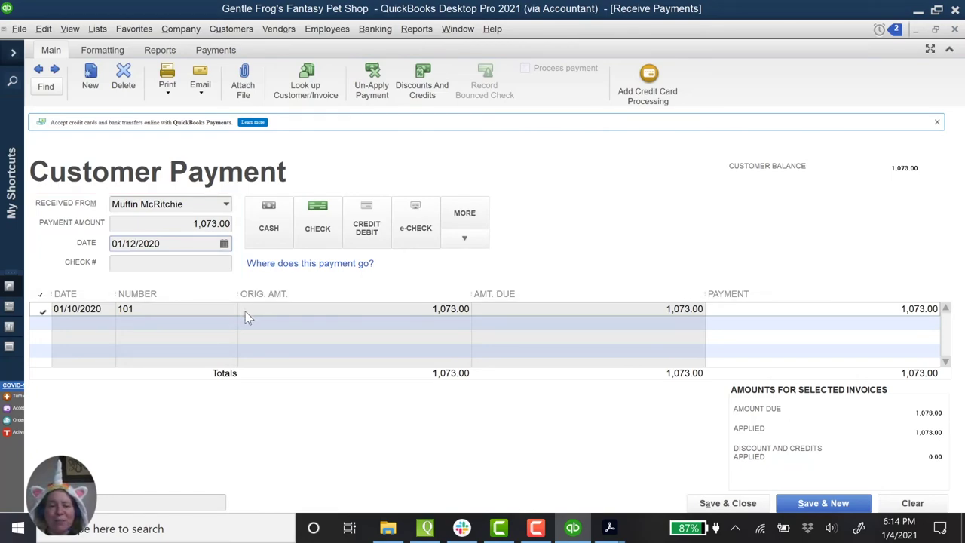
left_click(181, 262)
type("1234")
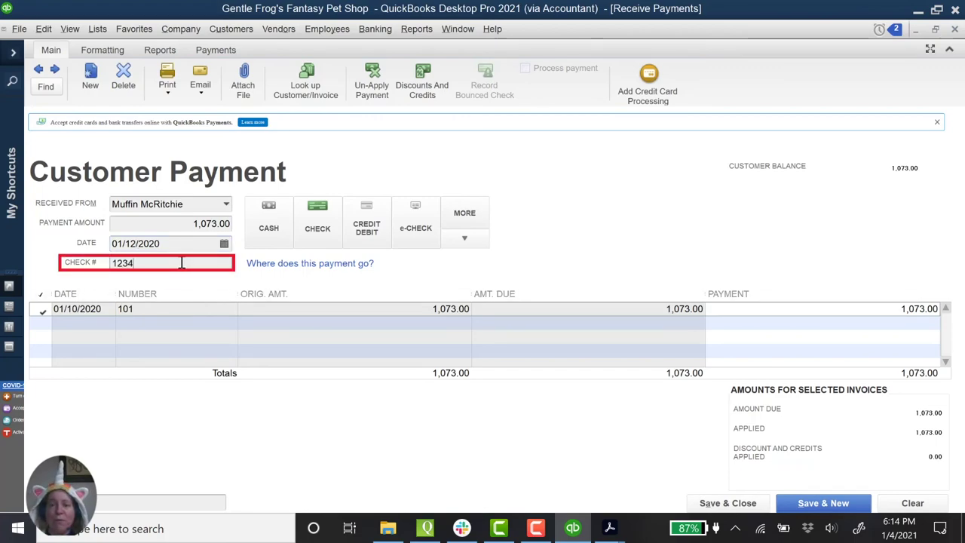
left_click(740, 504)
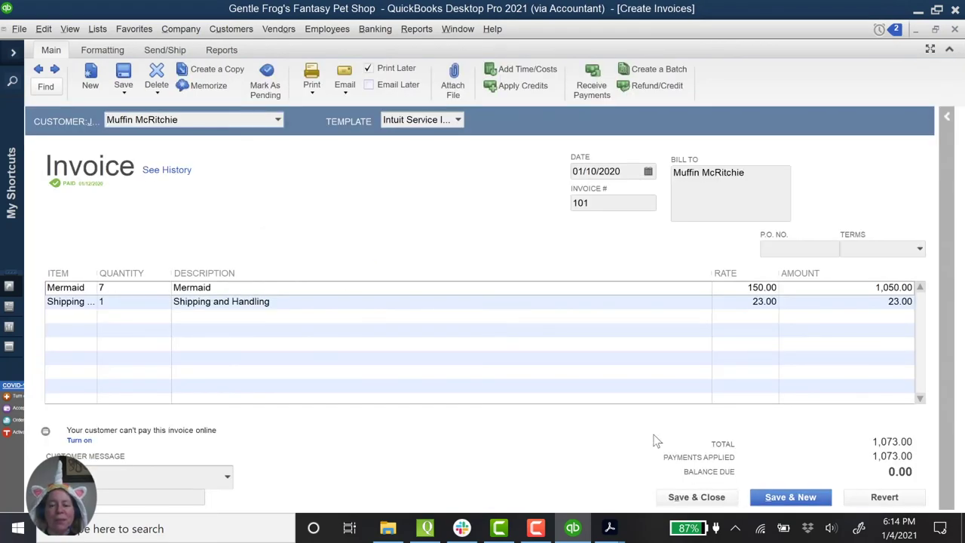
Step: Save and close the invoice window
left_click(716, 502)
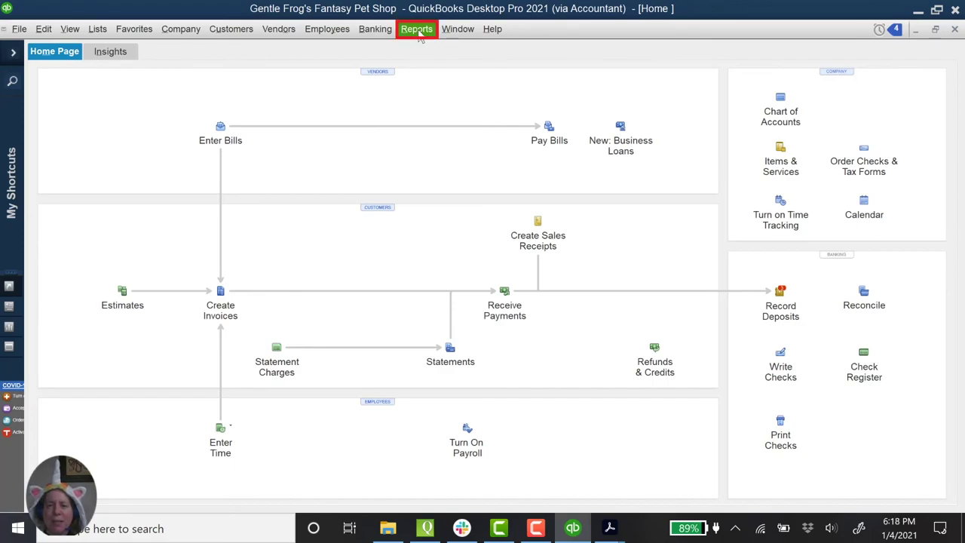
Step: Open the Profit & Loss Standard report with dates set to Last Fiscal Year (2020)
left_click(420, 34)
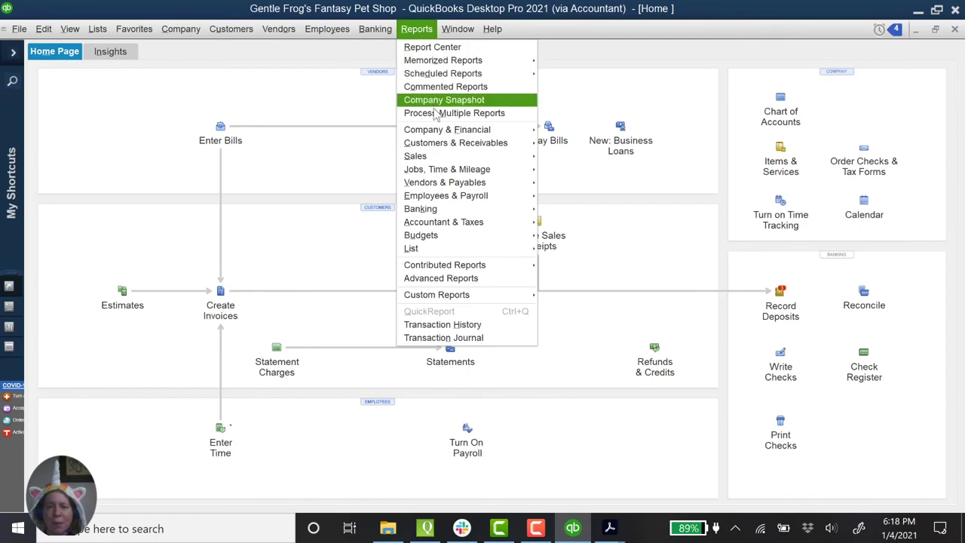
mouse_move(442, 135)
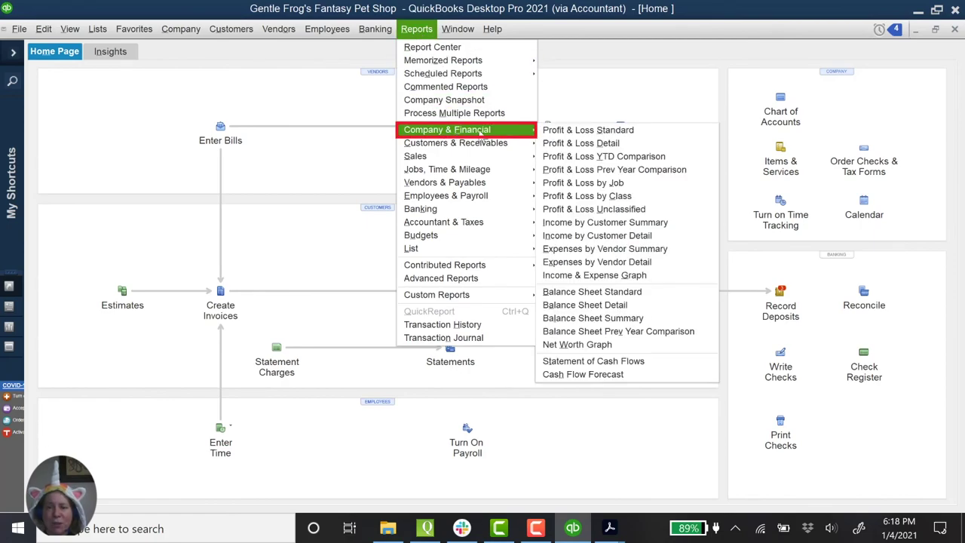
left_click(574, 132)
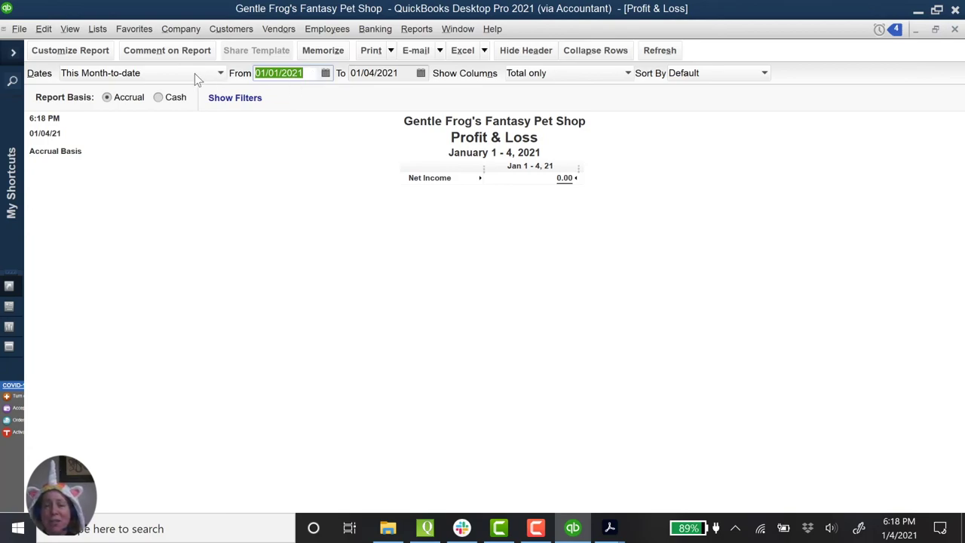
left_click(218, 73)
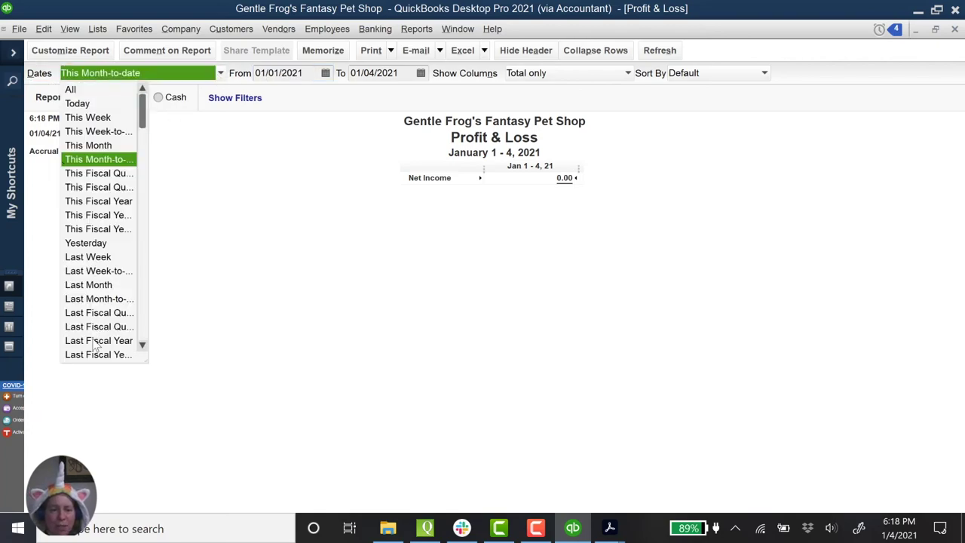
scroll(91, 356, "down", 1)
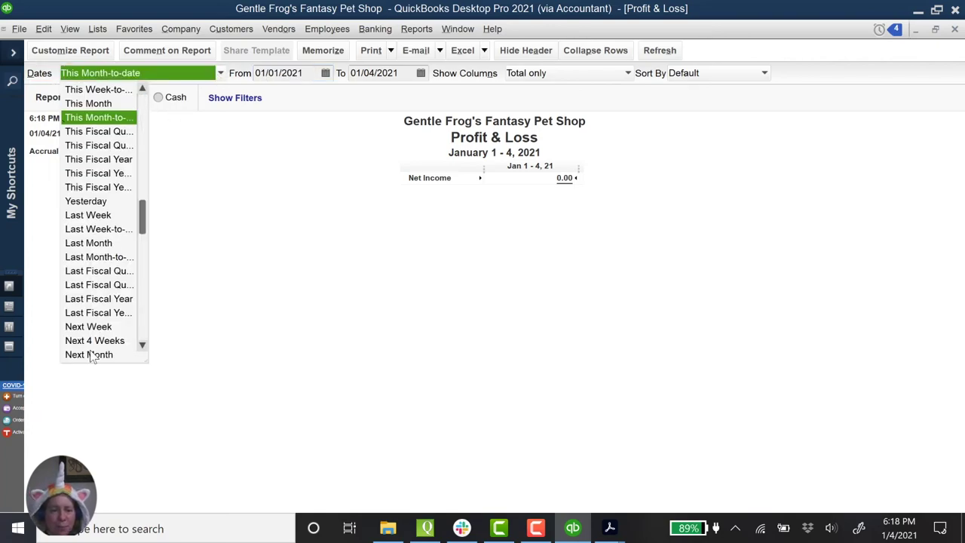
left_click(100, 299)
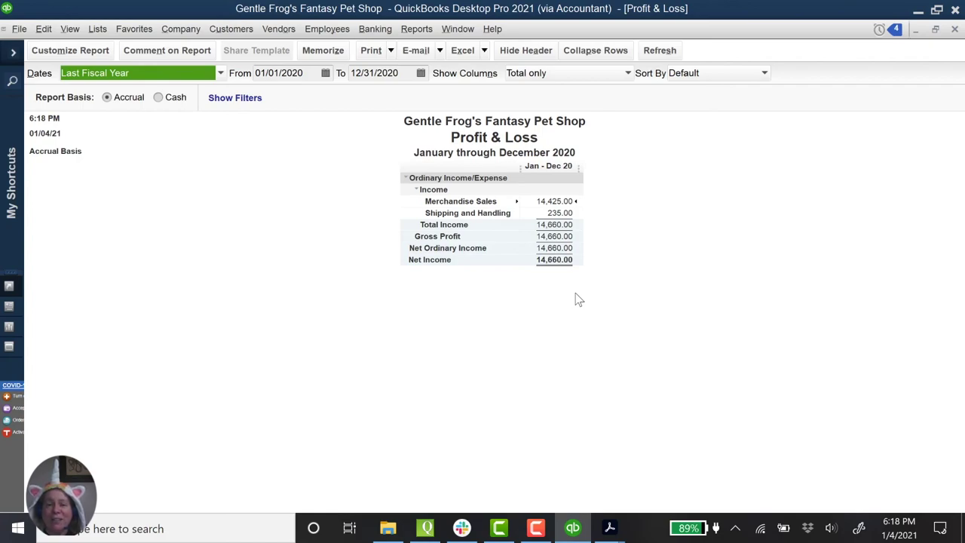
Step: Run the Transaction List by Customer report with the date range set to All
left_click(419, 34)
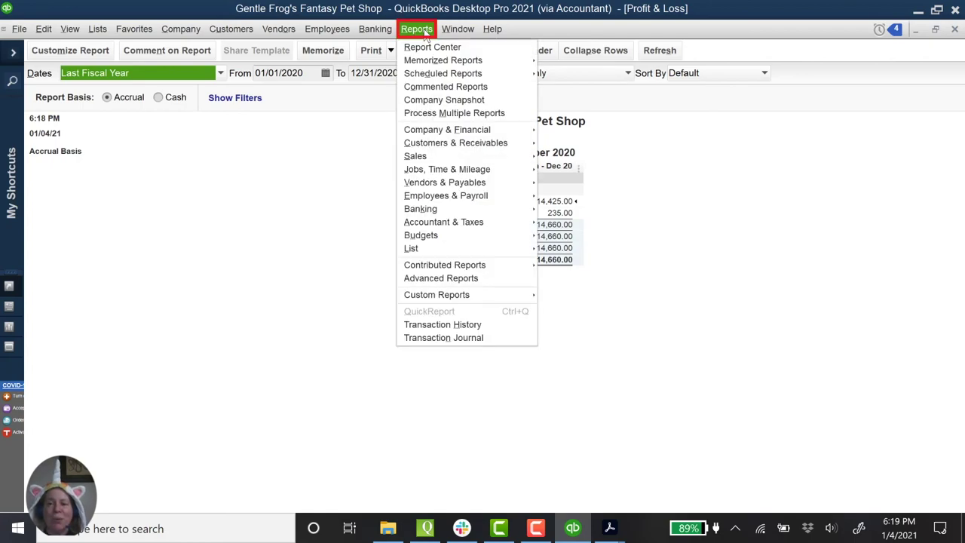
mouse_move(442, 145)
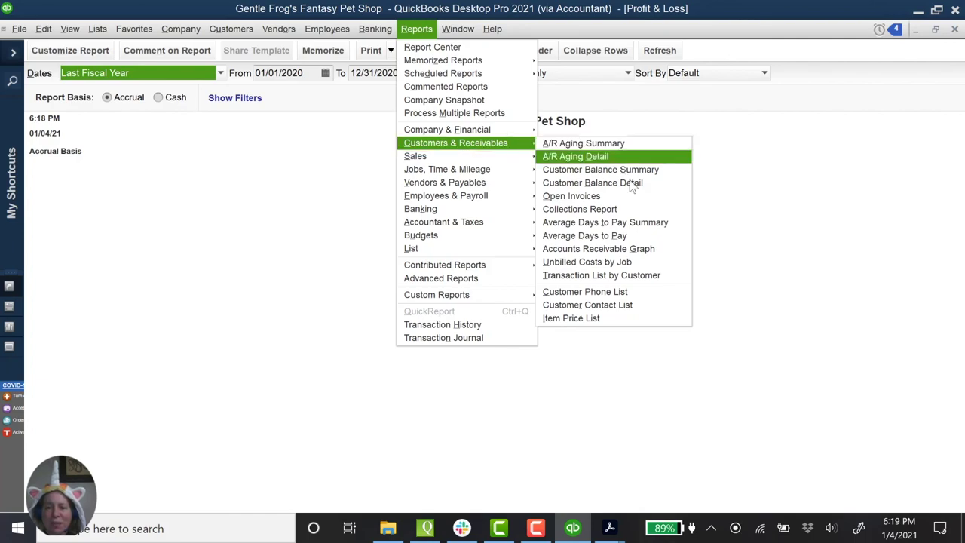
left_click(634, 277)
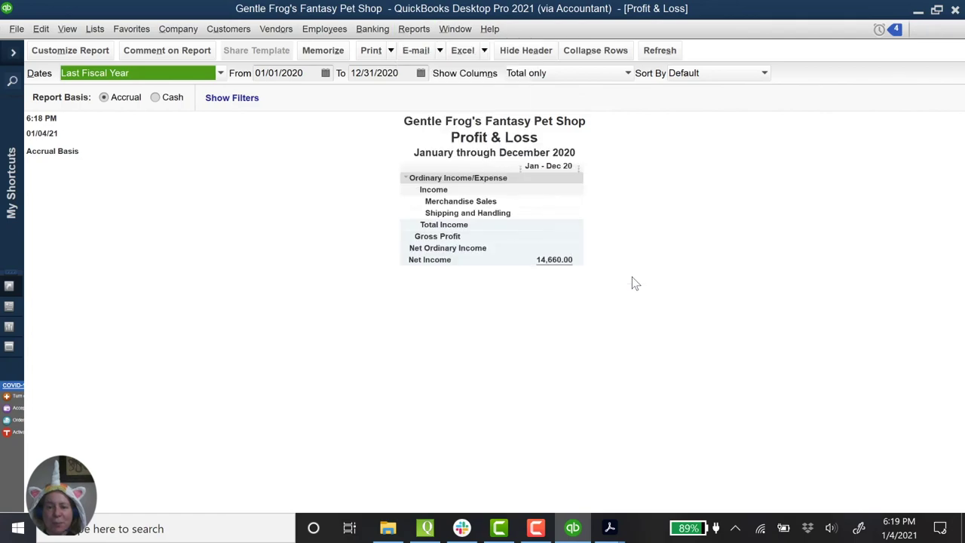
left_click(105, 73)
left_click(89, 90)
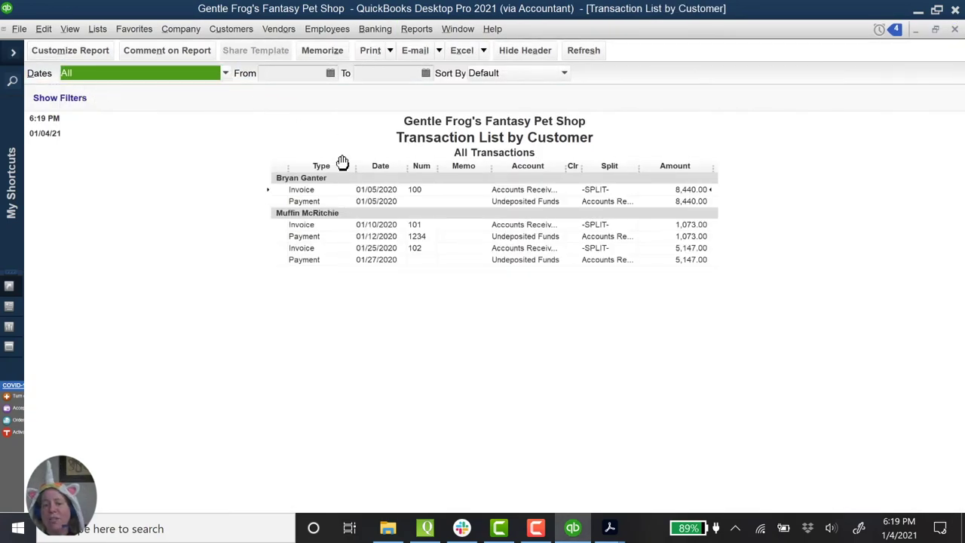